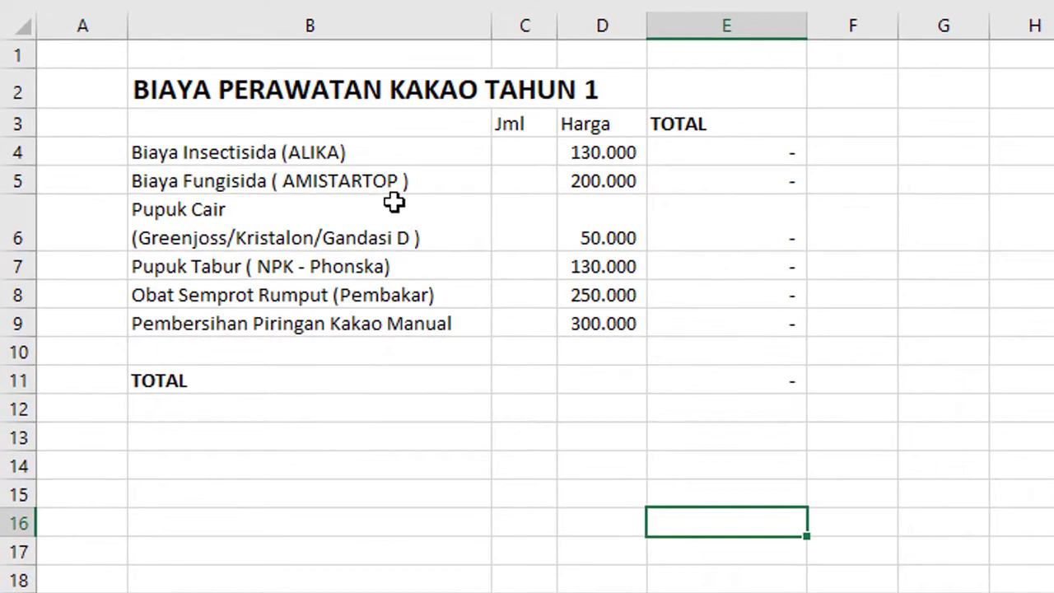
pyautogui.click(495, 159)
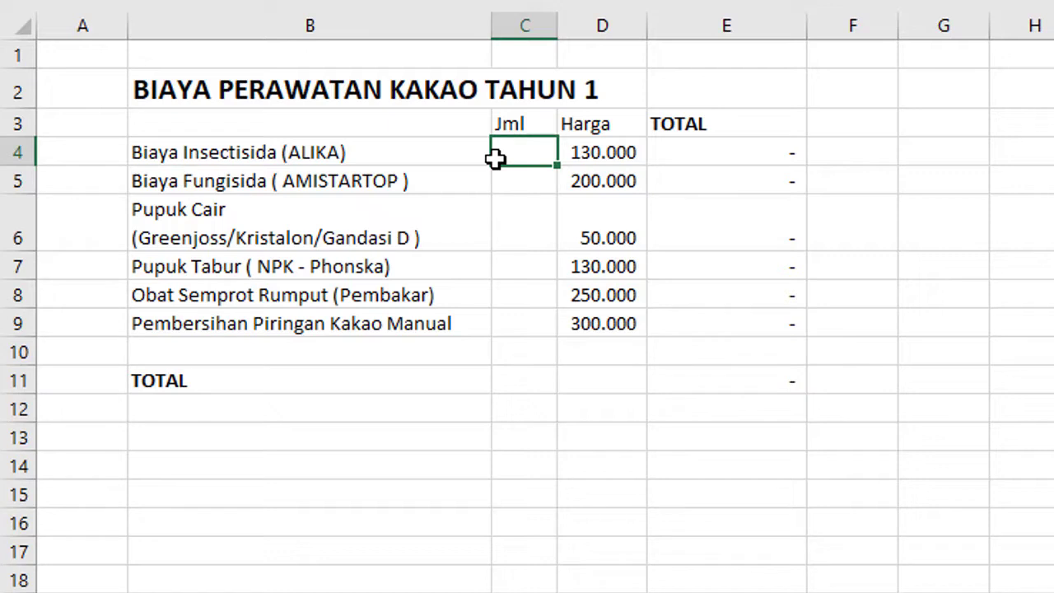
pyautogui.moveTo(494, 158); pyautogui.dragTo(494, 158)
pyautogui.click(492, 158)
pyautogui.write('2')
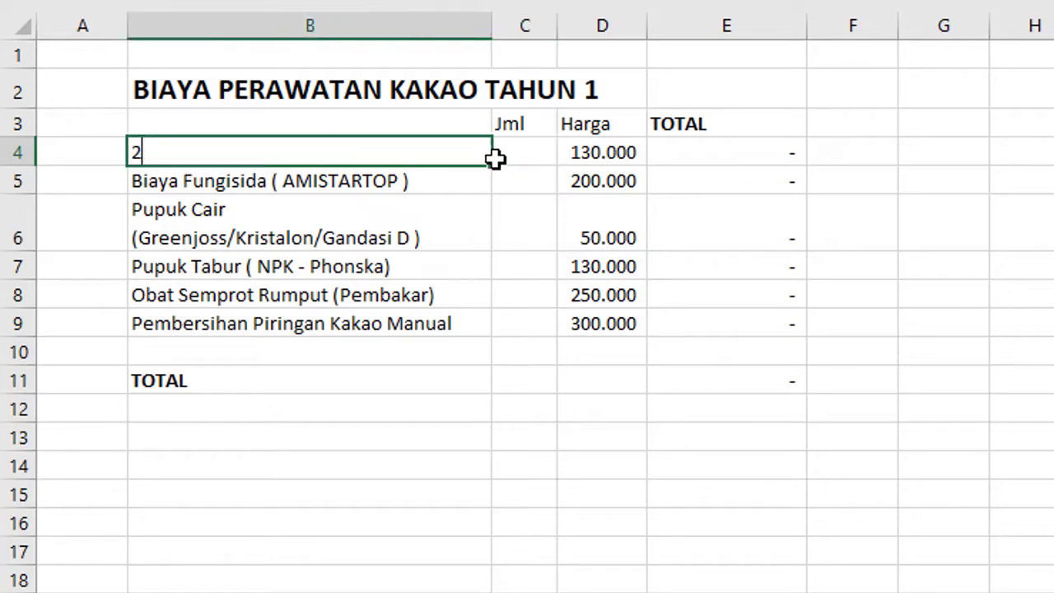
pyautogui.hotkey('ctrl', 'z')
# Append "250ml" to the Biaya Insectisida (ALIKA) label in cell B4
pyautogui.click(495, 158)
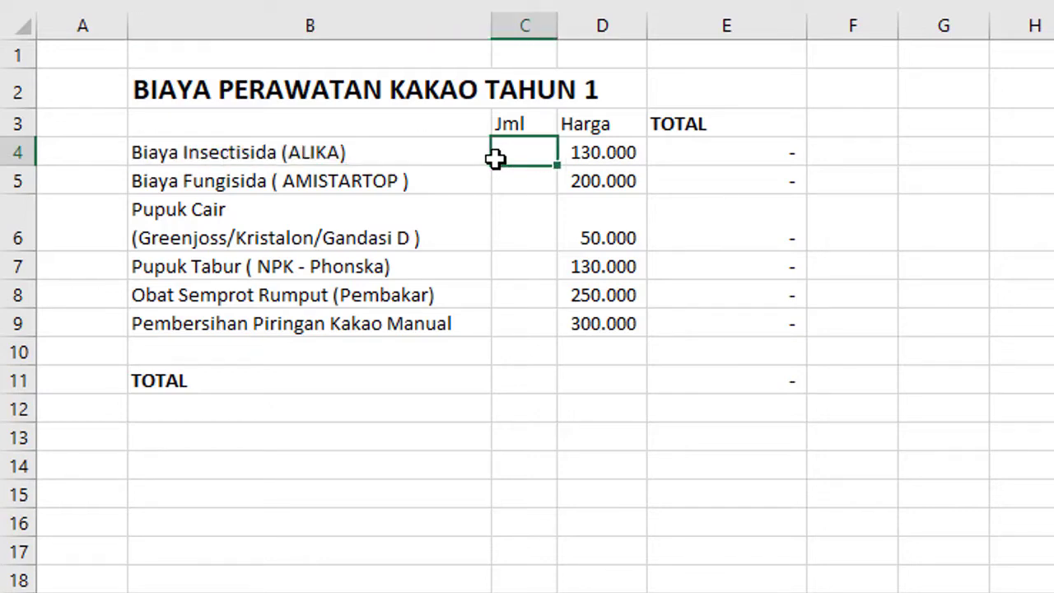
pyautogui.click(492, 158)
pyautogui.write('250')
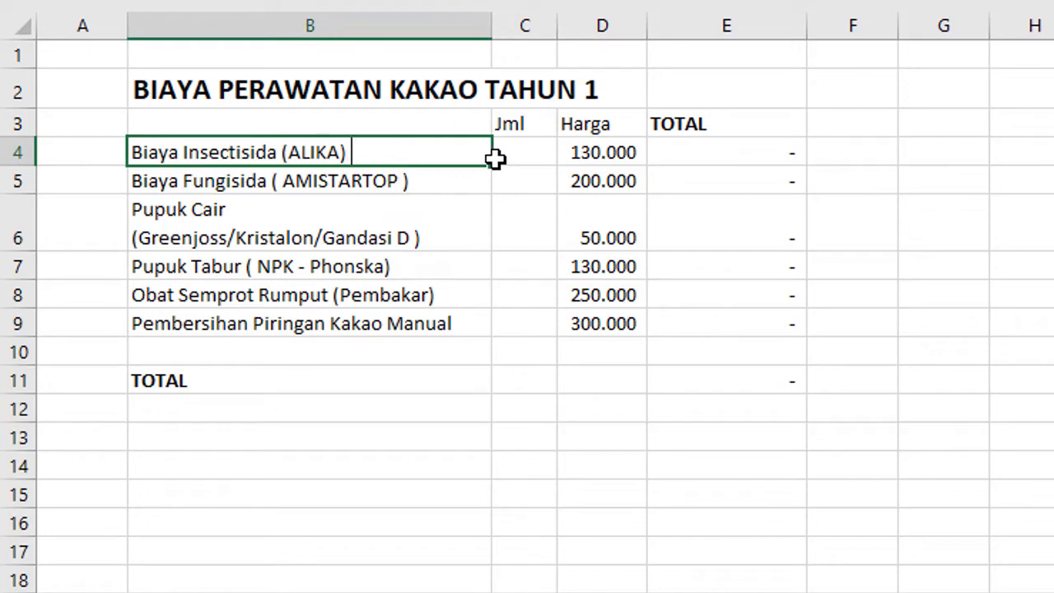
pyautogui.write('ml')
pyautogui.press('Return')
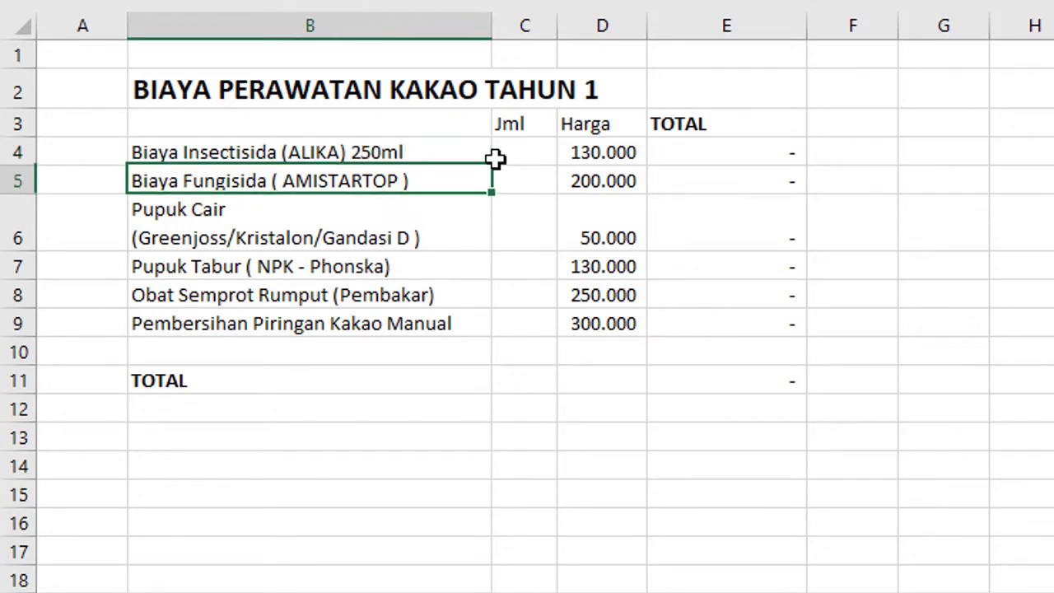
# Enter 1 as the Jml quantity for Biaya Insectisida (ALIKA) in cell C4
pyautogui.click(495, 158)
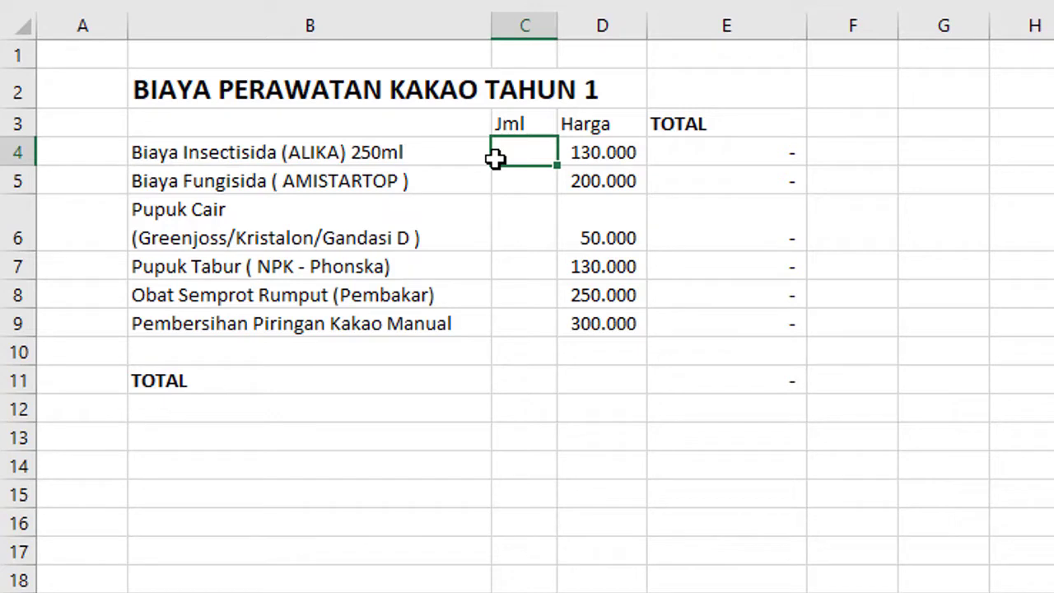
pyautogui.write('1')
pyautogui.press('Tab')
pyautogui.press('Tab')
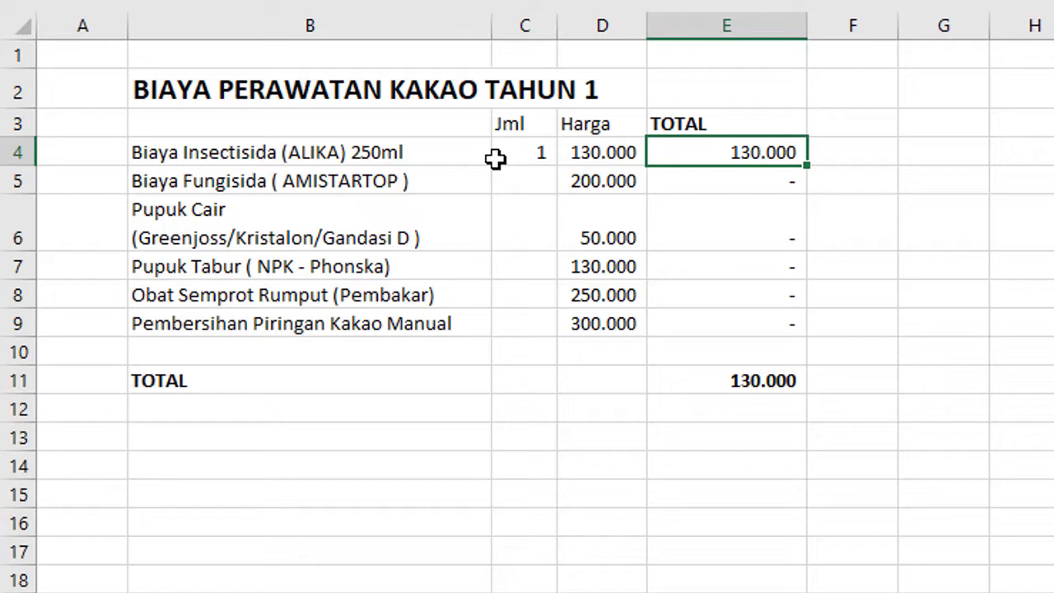
pyautogui.press('Left')
pyautogui.press('Left')
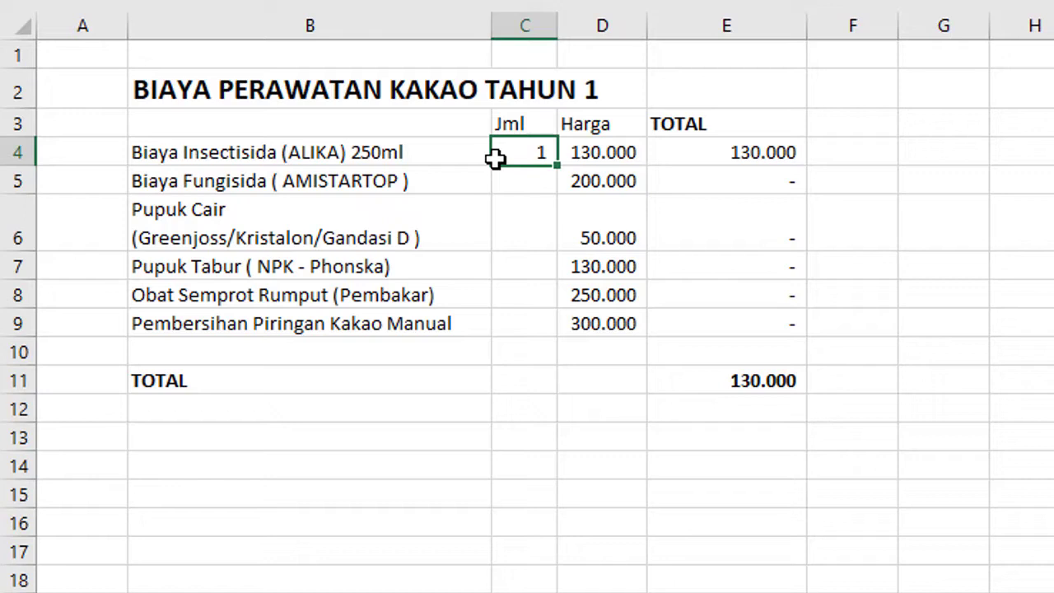
# Enter 1 as the Jml quantity for Biaya Fungisida (AMISTARTOP) in cell C5
pyautogui.press('Down')
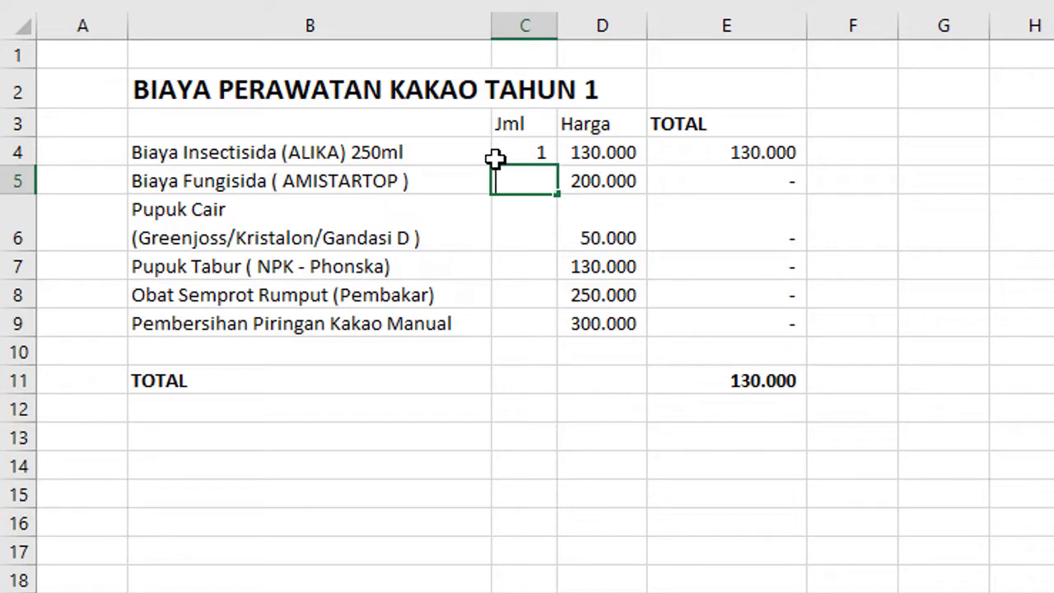
pyautogui.write('1')
pyautogui.press('Return')
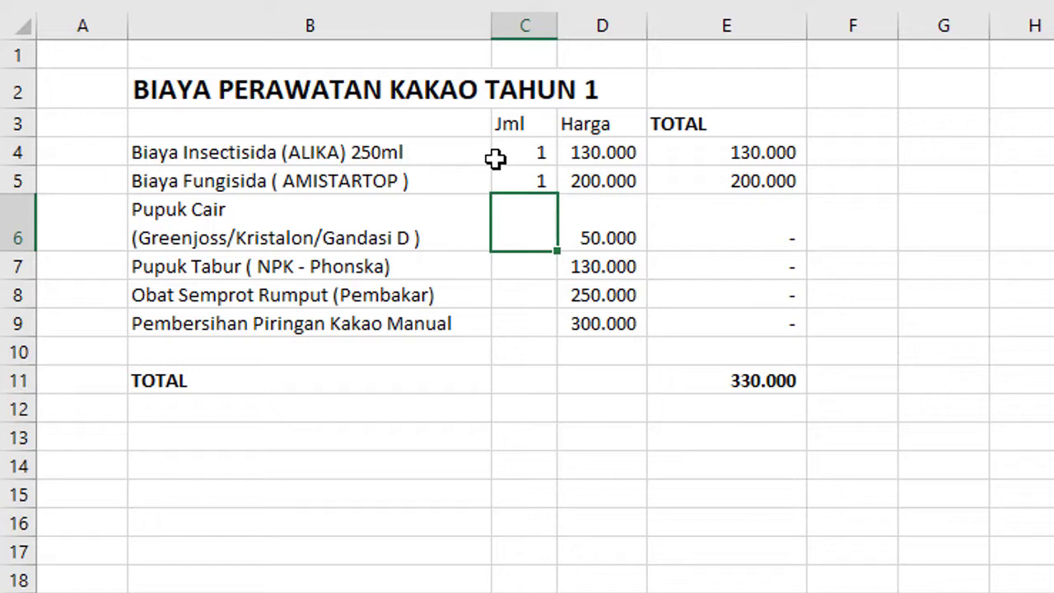
# Review the insecticide, fungicide and Pupuk Cair entries in rows 4 to 6
pyautogui.press('Up')
pyautogui.press('Left')
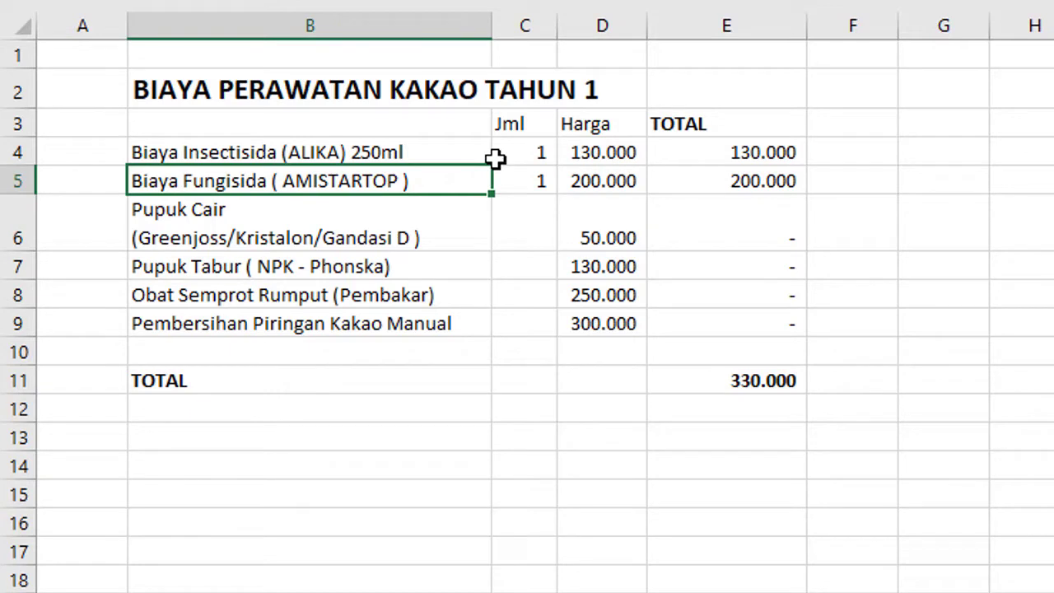
pyautogui.press('Up')
pyautogui.press('Down')
pyautogui.press('Up')
pyautogui.press('Down')
pyautogui.press('Down')
pyautogui.press('Right')
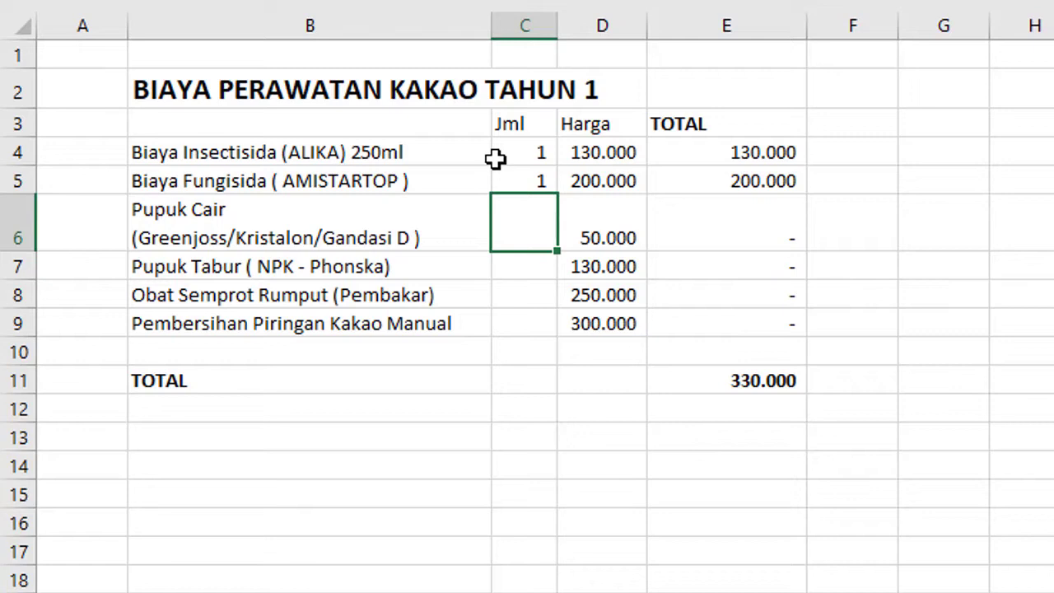
pyautogui.press('Right')
pyautogui.press('Left')
pyautogui.press('Left')
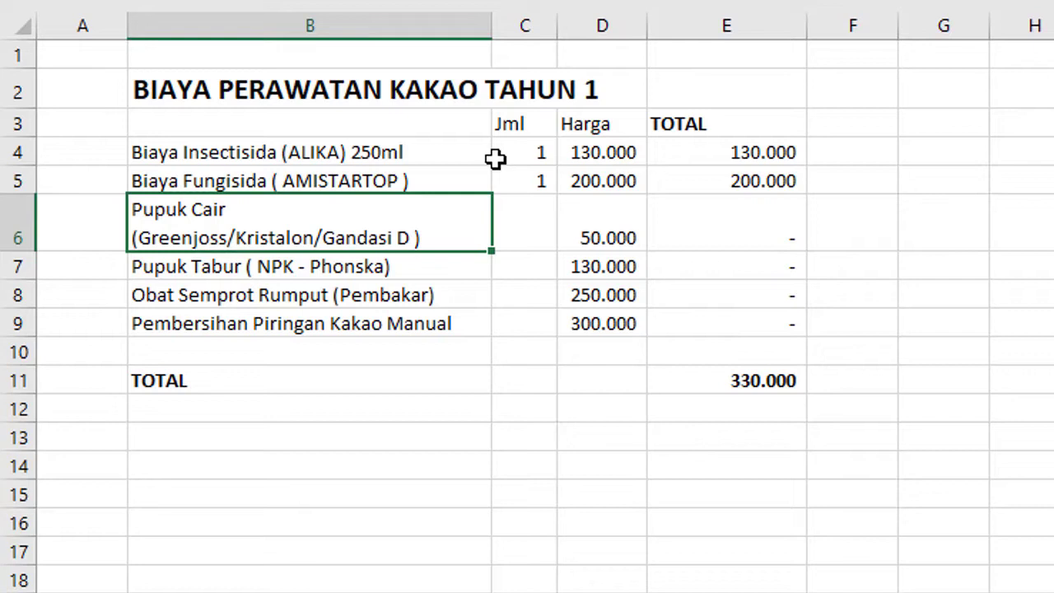
pyautogui.press('Right')
pyautogui.press('Left')
pyautogui.press('Right')
pyautogui.press('Left')
# Enter 4 as the Jml quantity for Pupuk Cair in cell C6
pyautogui.press('Right')
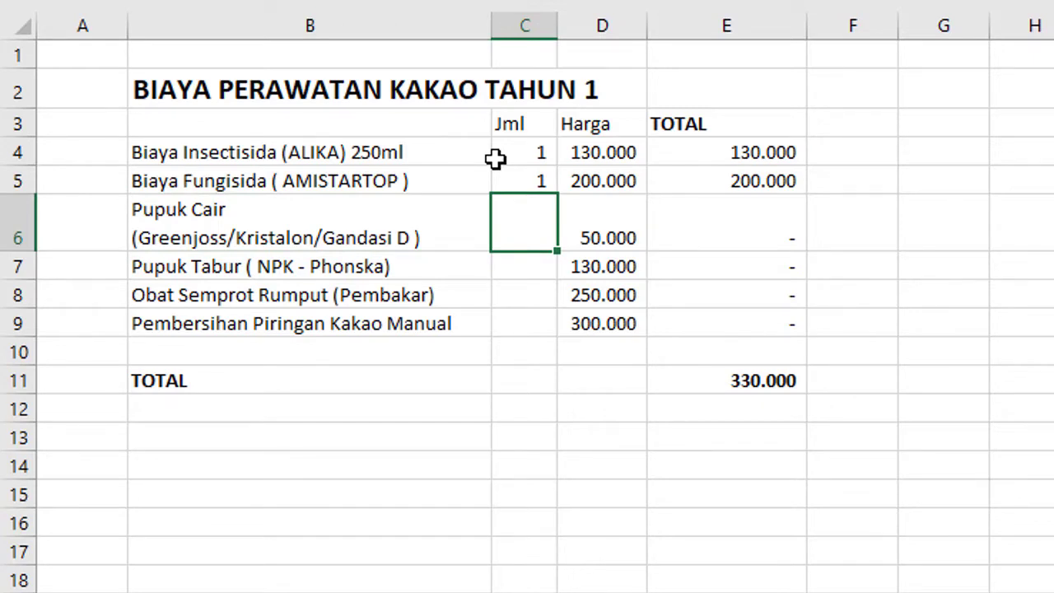
pyautogui.write('4')
pyautogui.press('Return')
# Check the quantity, unit price and row total of Pupuk Cair in row 6
pyautogui.press('Up')
pyautogui.press('Right')
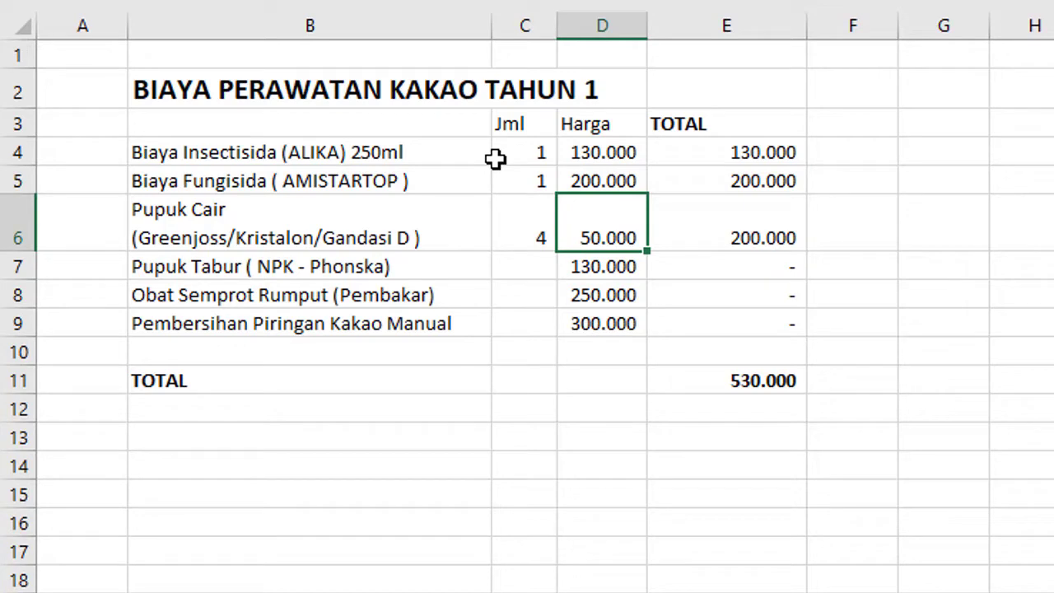
pyautogui.press('Left')
pyautogui.press('Left')
pyautogui.press('Right')
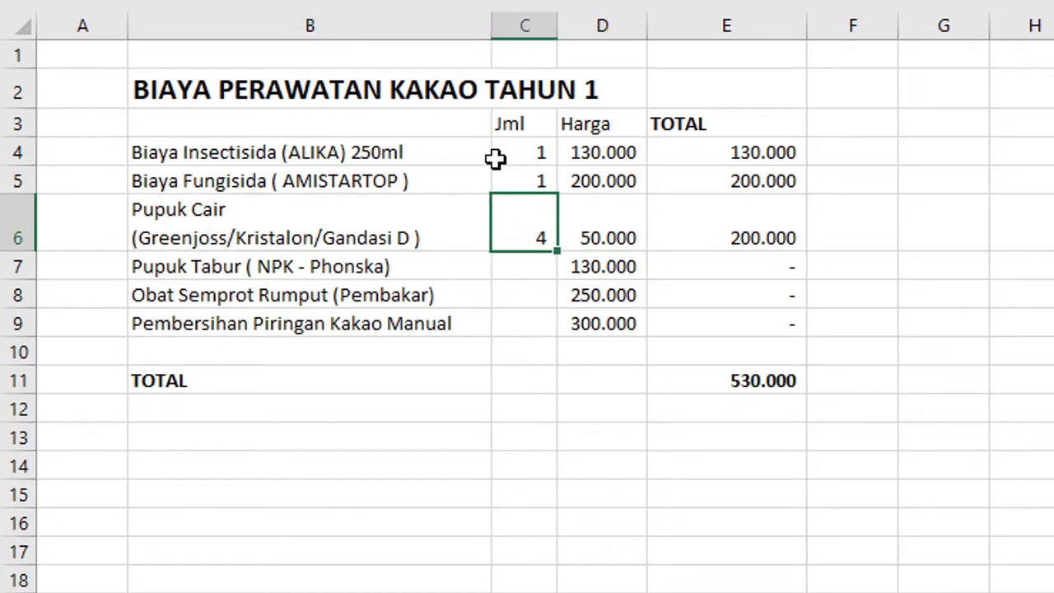
pyautogui.press('Right')
pyautogui.press('Right')
pyautogui.press('Left')
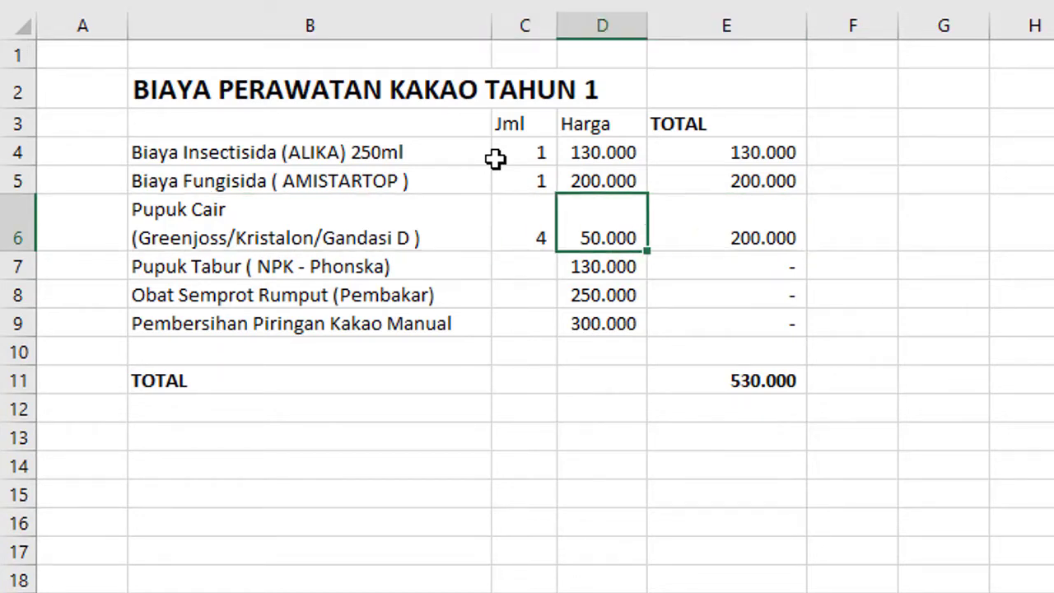
pyautogui.press('Left')
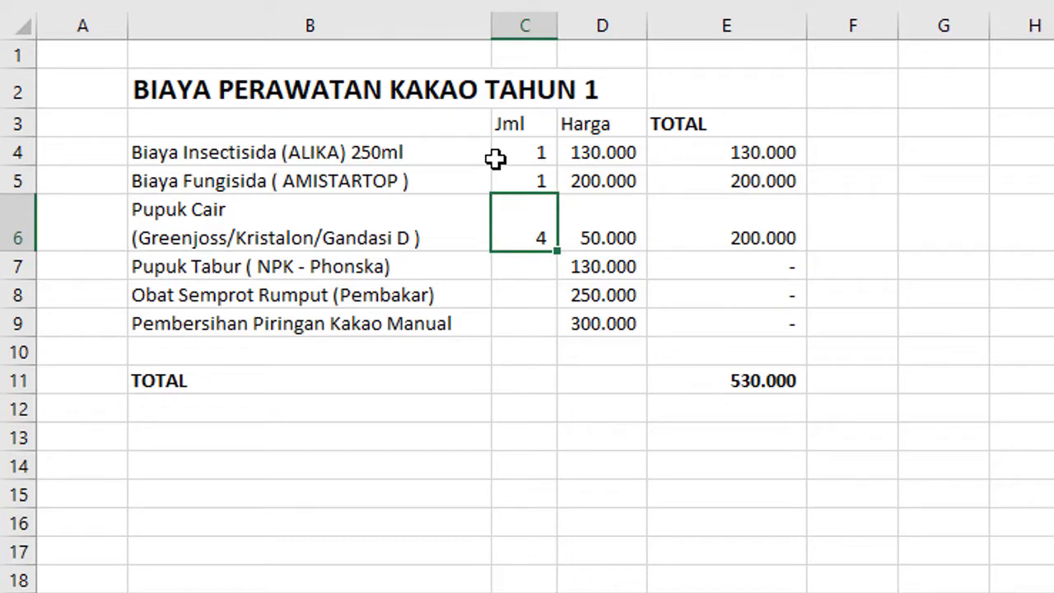
# Enter 2 as the Jml quantity for Pupuk Tabur (NPK - Phonska) in cell C7
pyautogui.press('Down')
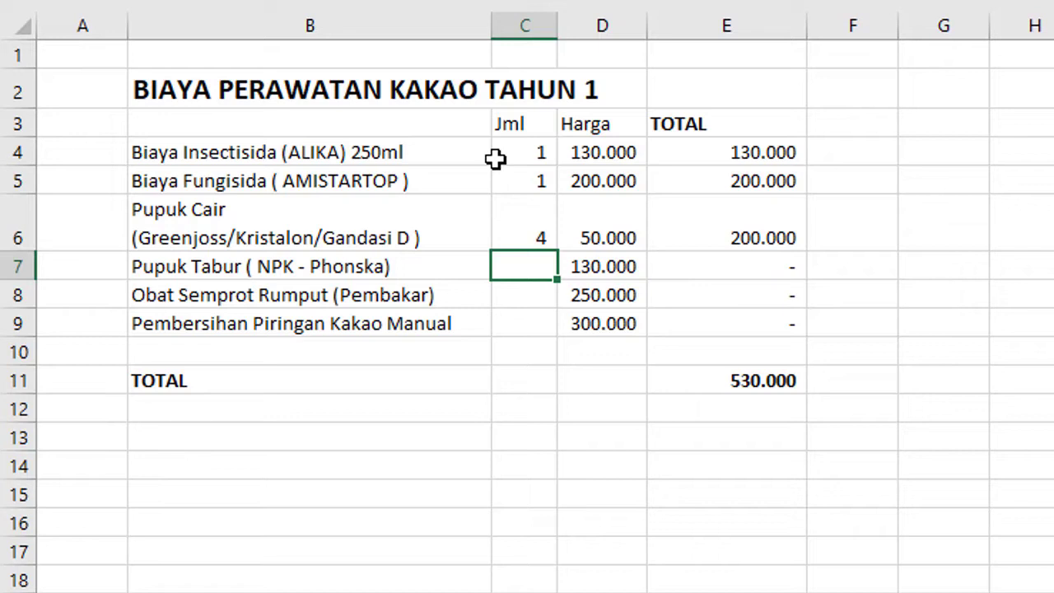
pyautogui.write('2')
pyautogui.press('Return')
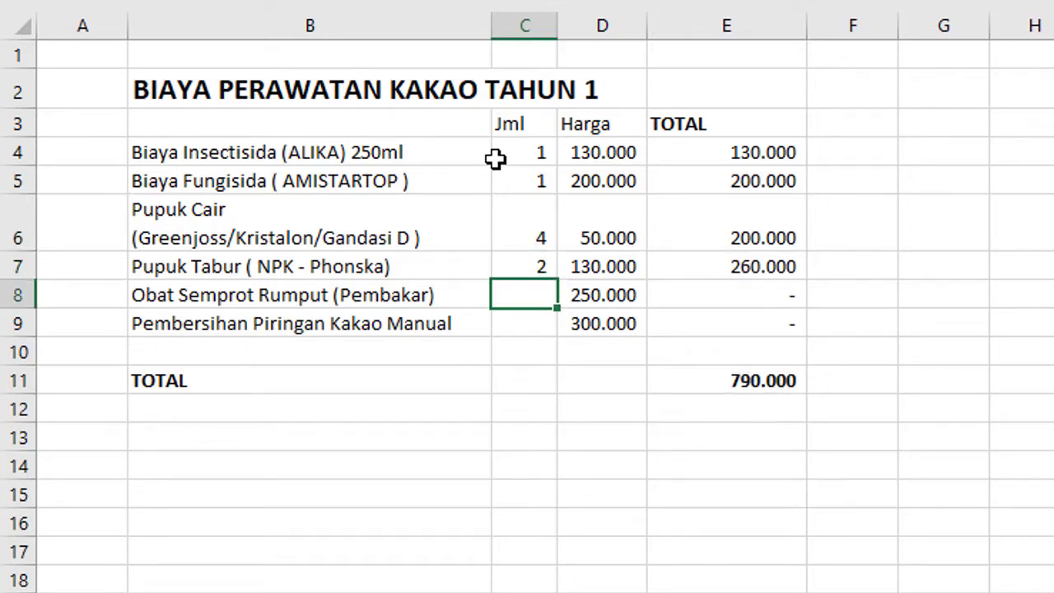
# Enter 3 as the Jml quantity for Obat Semprot Rumput (Pembakar) in cell C8
pyautogui.press('Left')
pyautogui.press('Right')
pyautogui.write('3')
pyautogui.press('Tab')
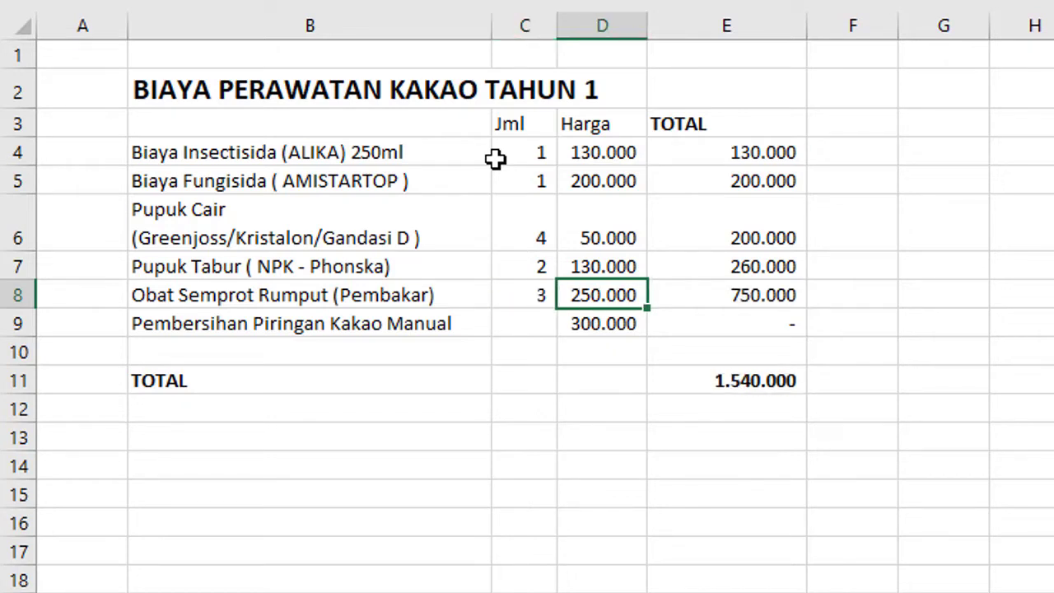
pyautogui.press('Left')
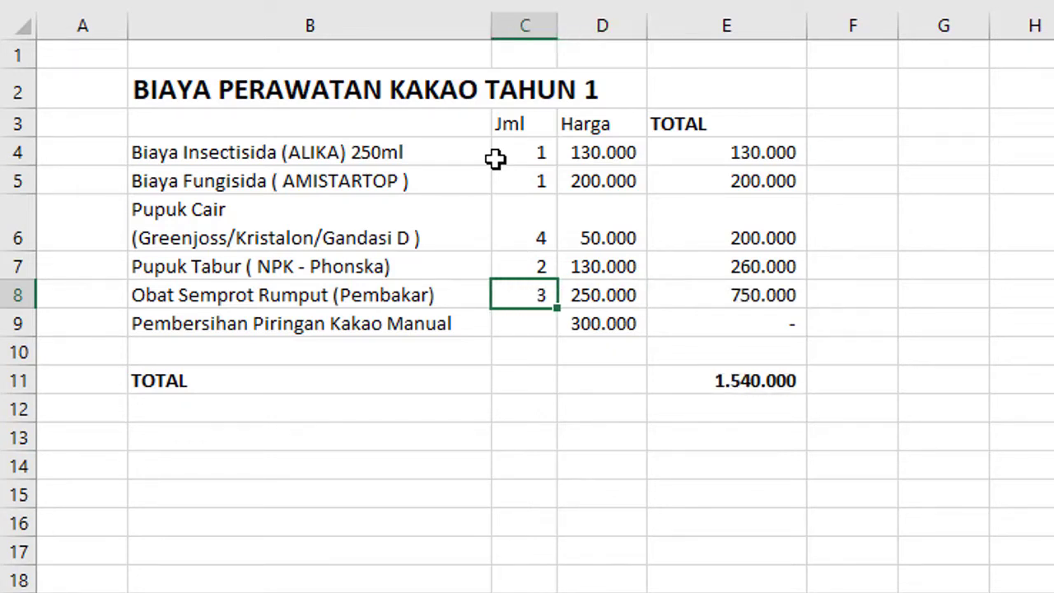
# Check the quantity, unit price and row total of Obat Semprot Rumput in row 8
pyautogui.press('Right')
pyautogui.press('Left')
pyautogui.press('Right')
pyautogui.press('Left')
pyautogui.press('Right')
pyautogui.press('Right')
pyautogui.press('Left')
pyautogui.press('Right')
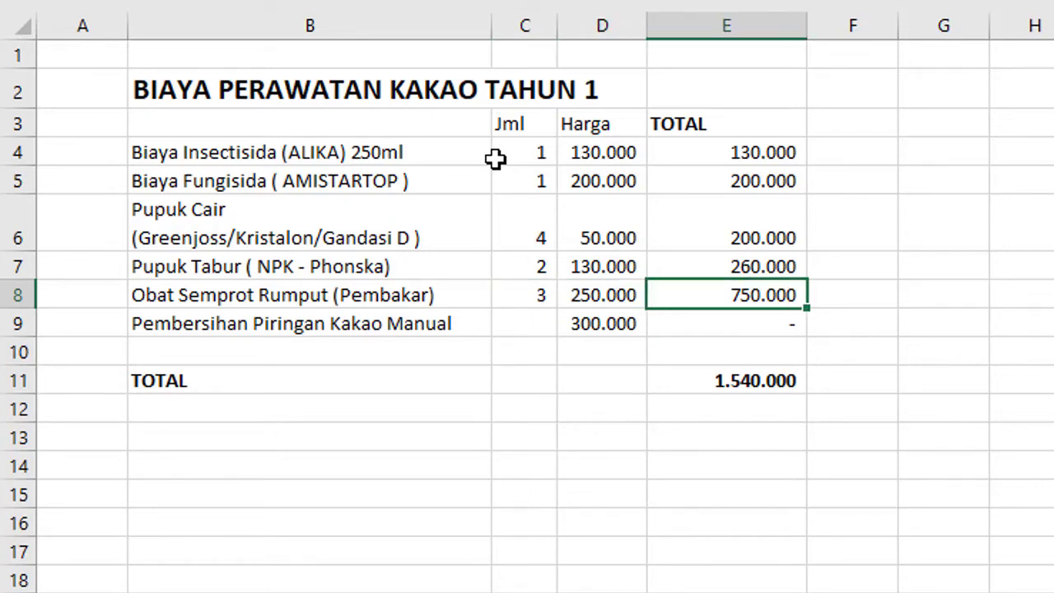
pyautogui.press('Left')
pyautogui.press('Left')
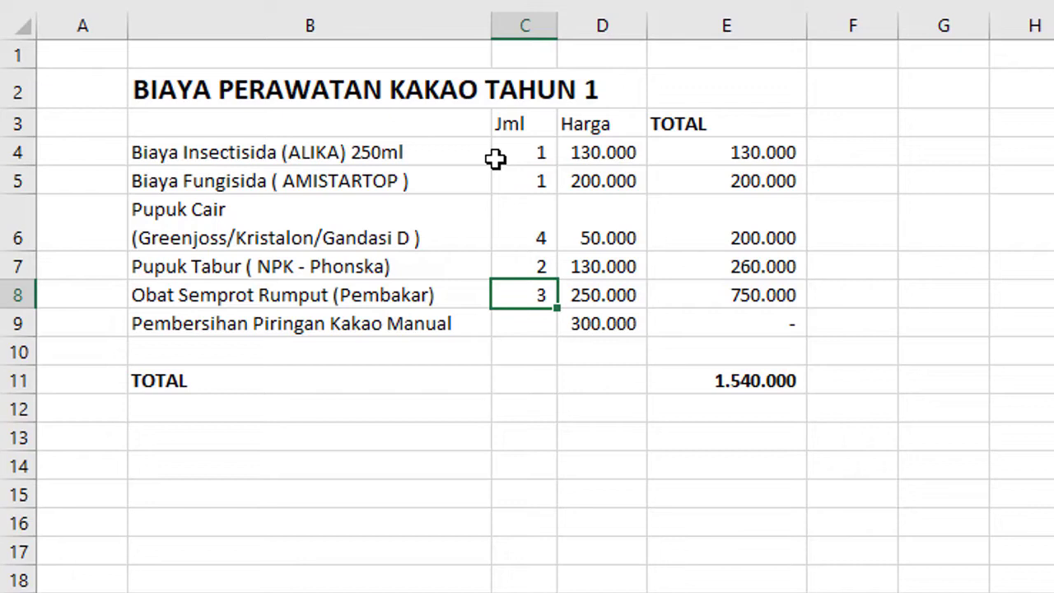
pyautogui.press('Right')
pyautogui.press('Right')
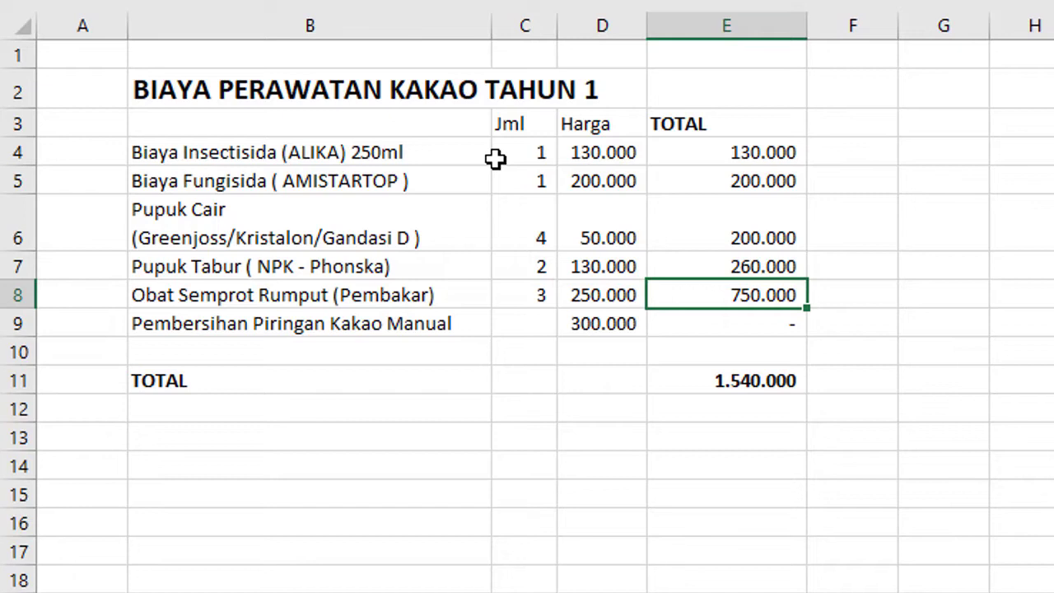
pyautogui.press('Left')
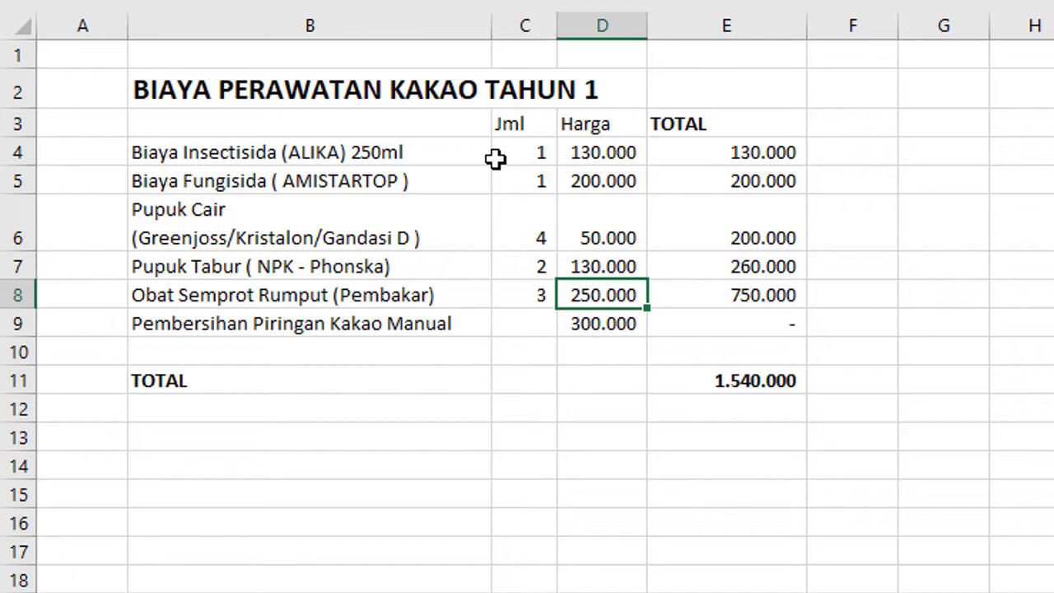
pyautogui.press('Down')
pyautogui.press('Left')
pyautogui.press('Up')
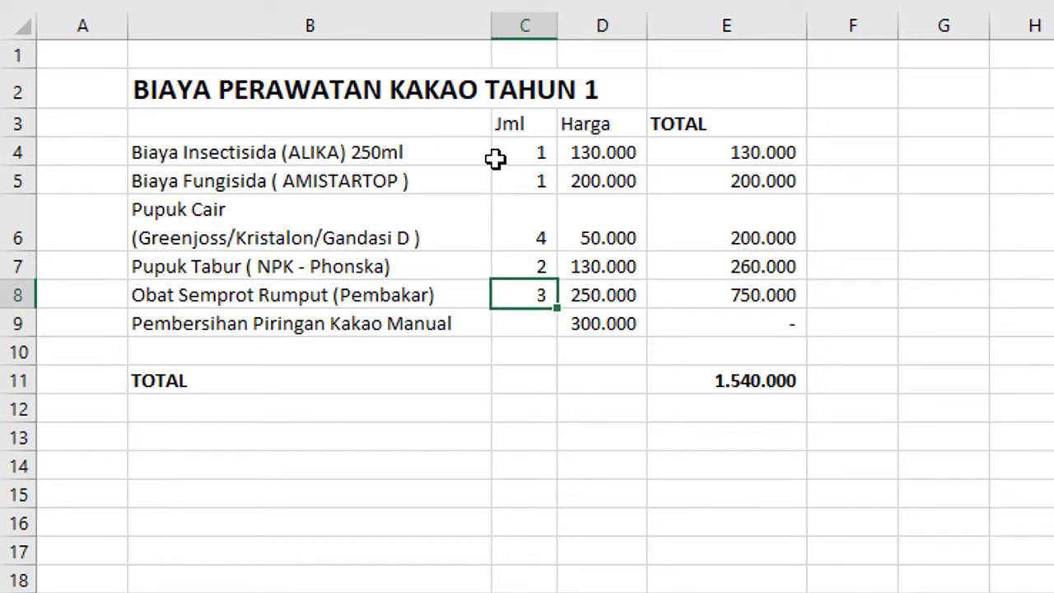
# Enter 2 as the Jml quantity for Pembersihan Piringan Kakao Manual in cell C9
pyautogui.press('Down')
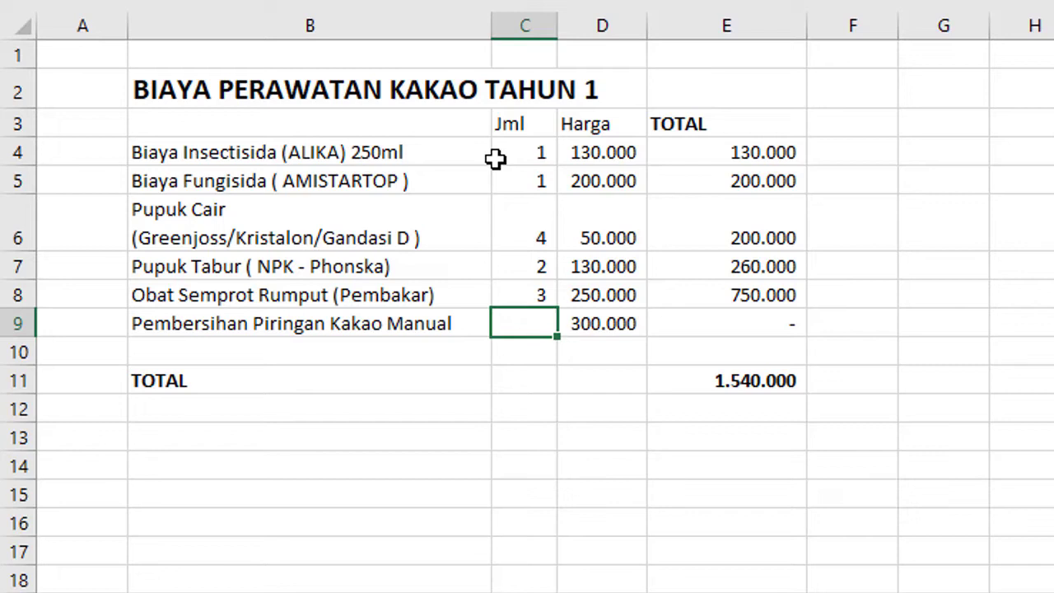
pyautogui.write('2')
pyautogui.press('Return')
pyautogui.press('Up')
pyautogui.press('Up')
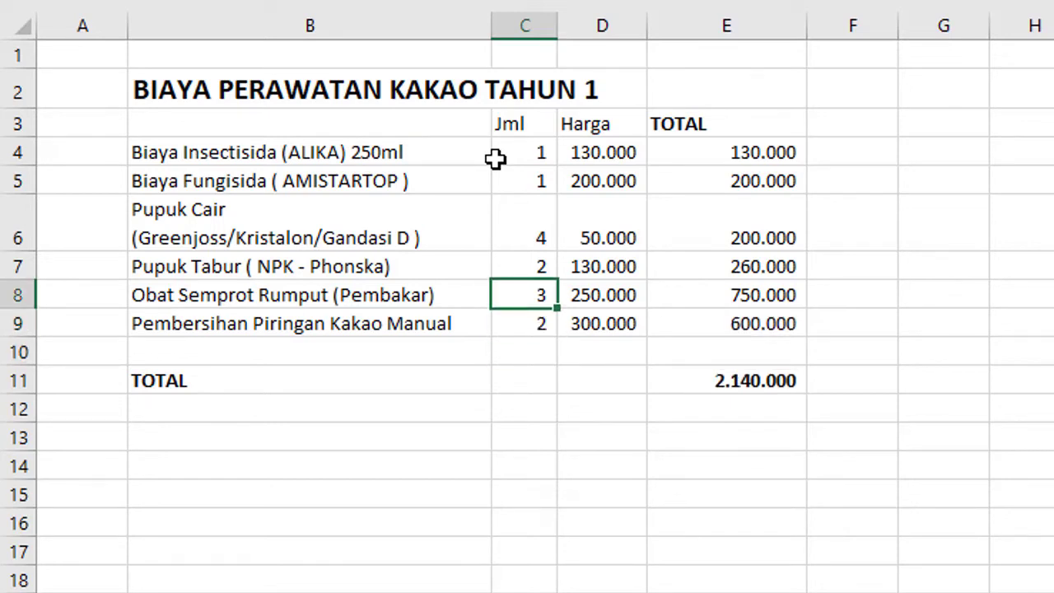
pyautogui.press('Down')
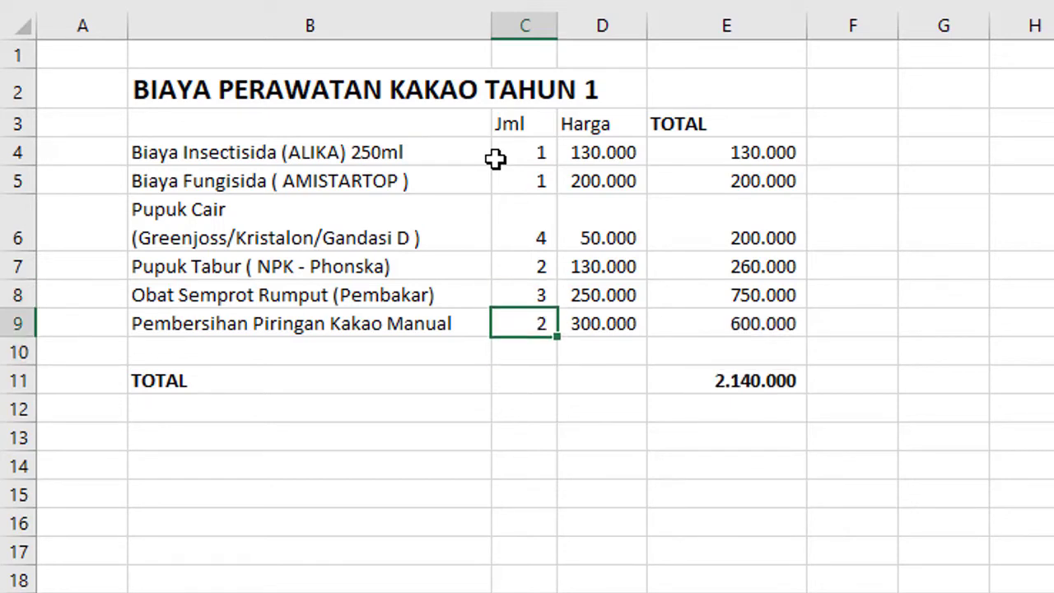
pyautogui.press('Up')
pyautogui.press('Down')
# Examine the overall TOTAL row and its grand total in cell E11
pyautogui.press('Down')
pyautogui.press('Down')
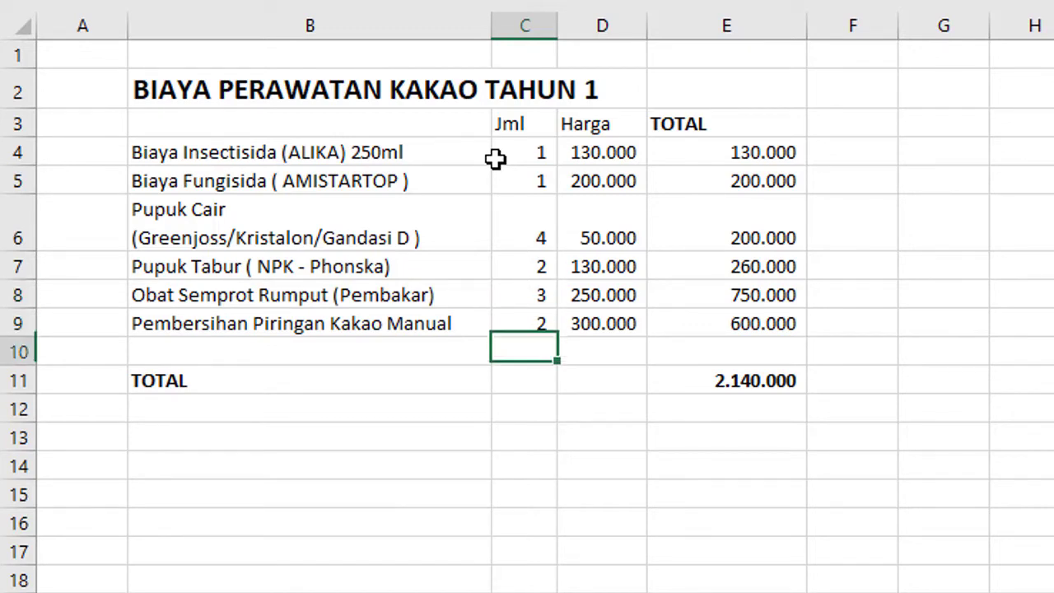
pyautogui.press('Right')
pyautogui.press('Right')
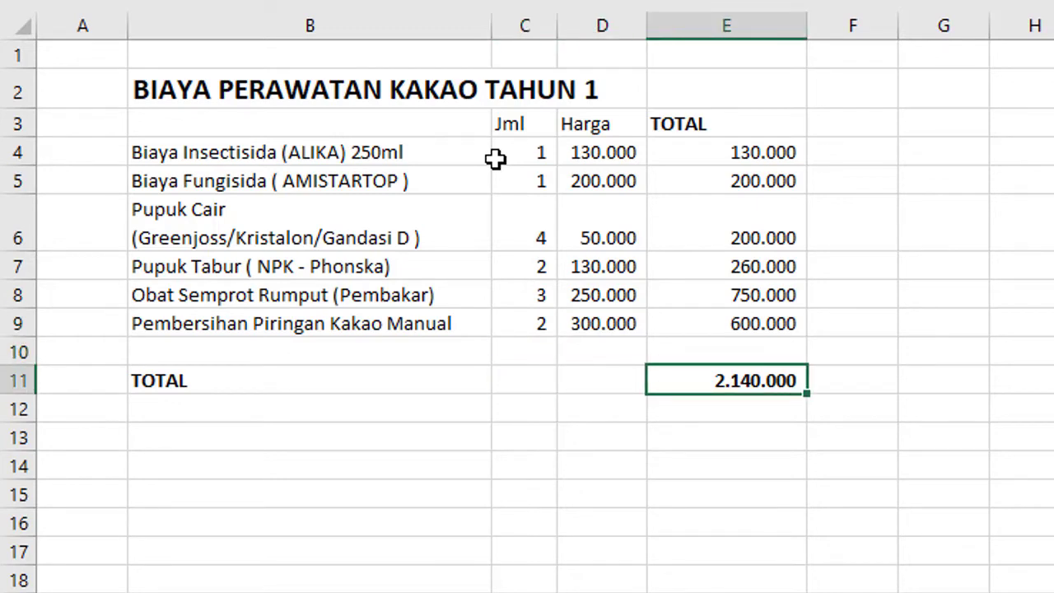
pyautogui.press('Left')
pyautogui.press('Left')
pyautogui.press('Left')
pyautogui.press('Left')
pyautogui.press('Right')
pyautogui.press('Right')
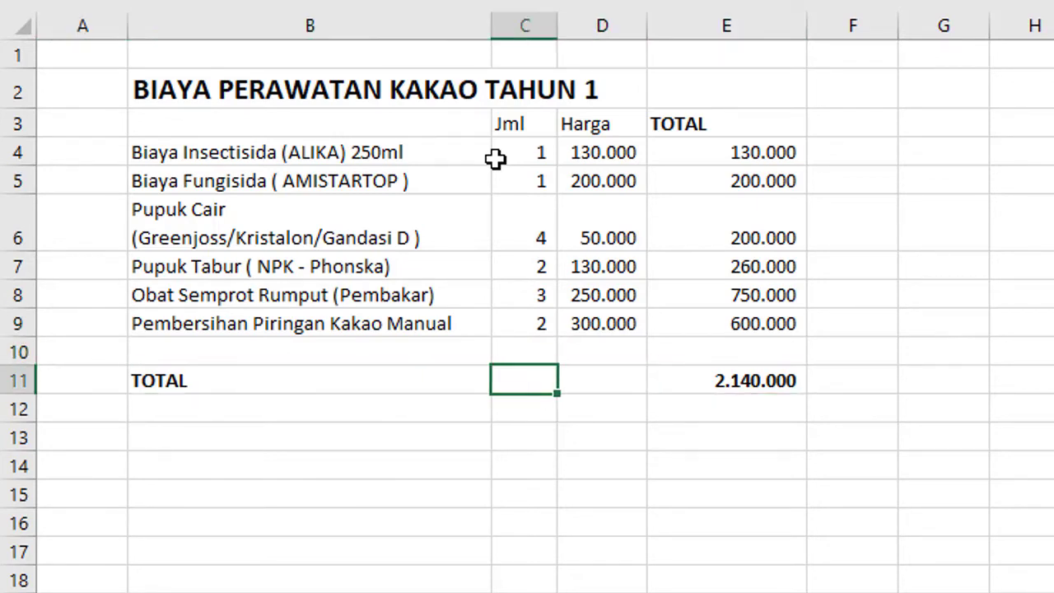
pyautogui.press('Right')
pyautogui.press('Right')
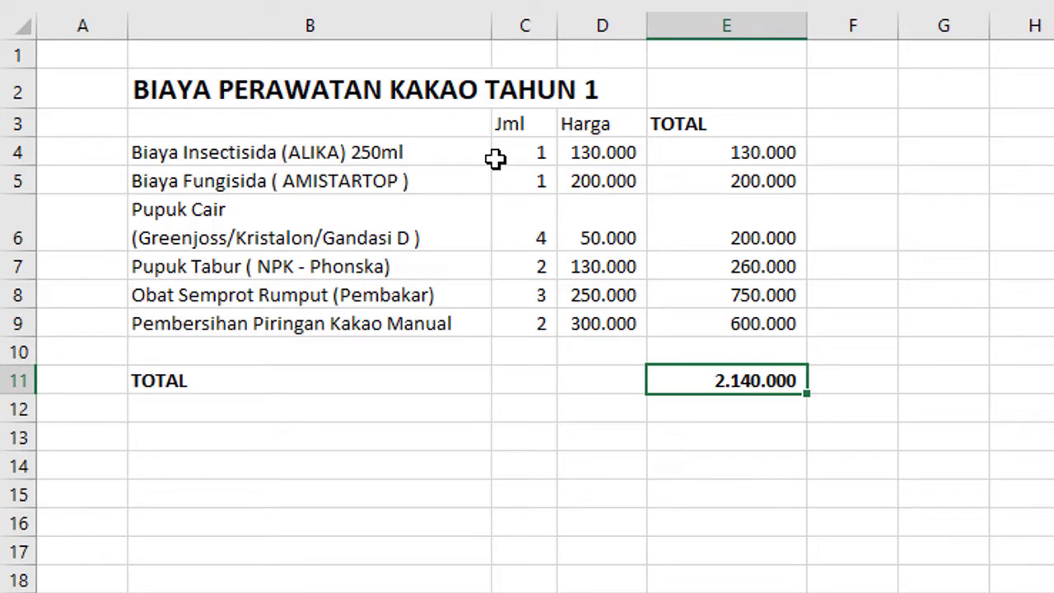
# Look back over the unit prices in the Harga column, from the TOTAL row up to the first items
pyautogui.press('Left')
pyautogui.press('Up')
pyautogui.press('Up')
pyautogui.press('Up')
pyautogui.press('Up')
pyautogui.press('Up')
pyautogui.press('Up')
pyautogui.press('Up')
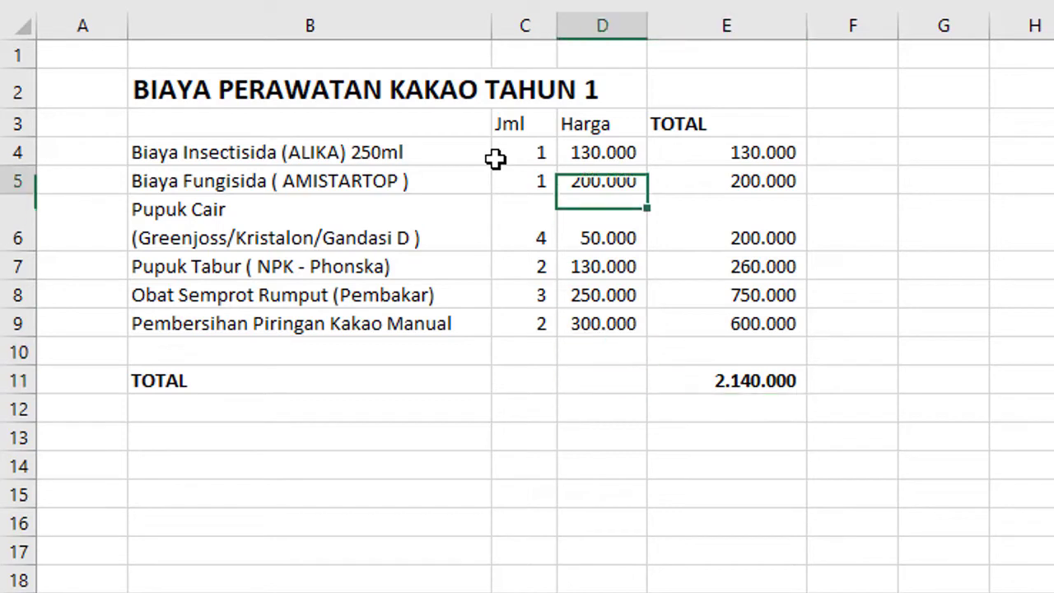
# Review the Harga unit prices in the year 1 table from Biaya Fungisida down to Pembersihan Piringan Kakao Manual
pyautogui.press('Down')
pyautogui.press('Down')
pyautogui.press('Down')
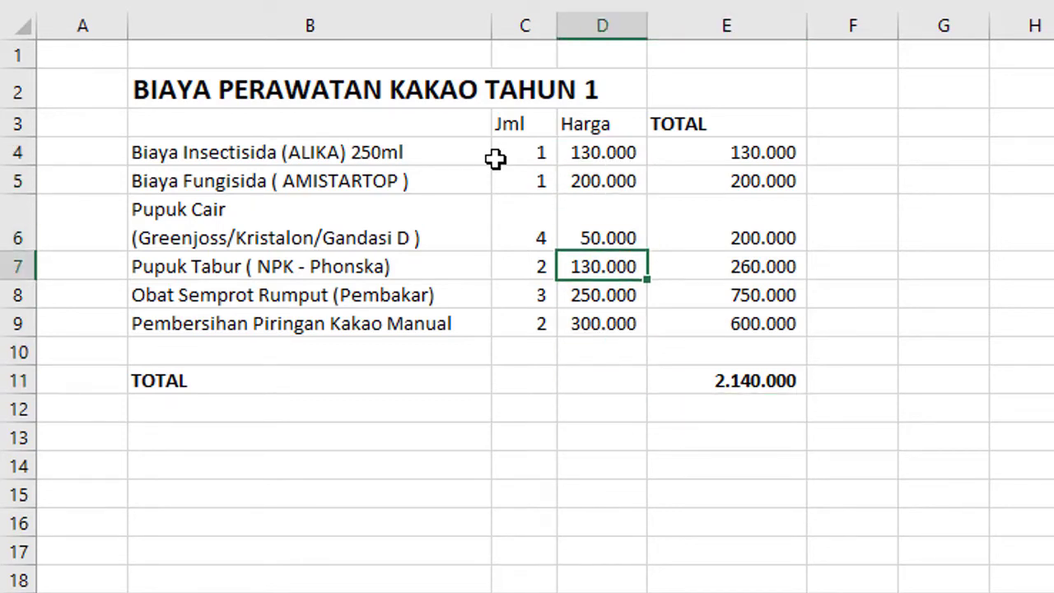
pyautogui.press('Down')
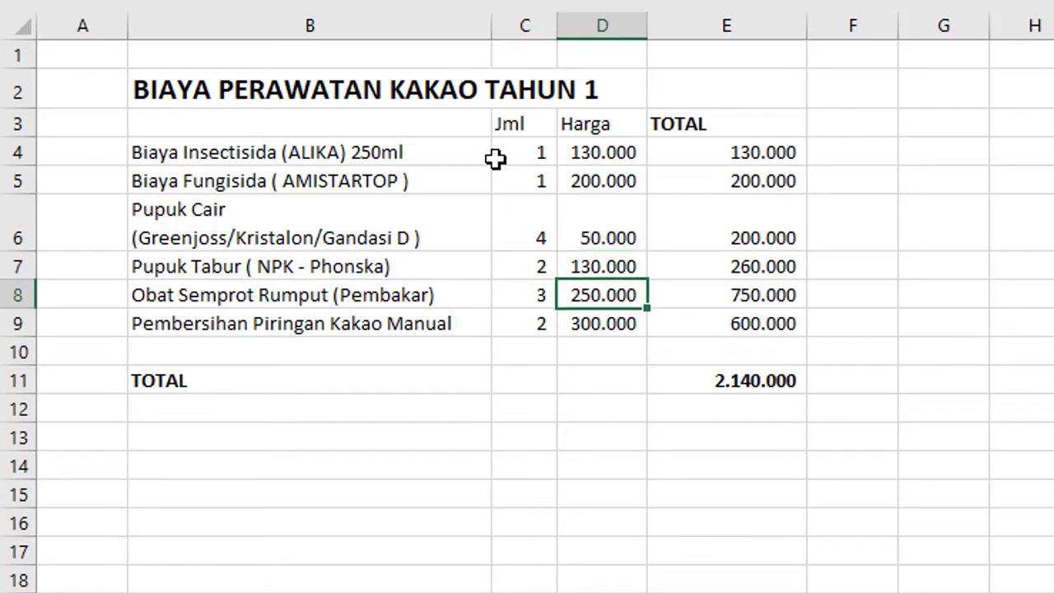
pyautogui.press('Down')
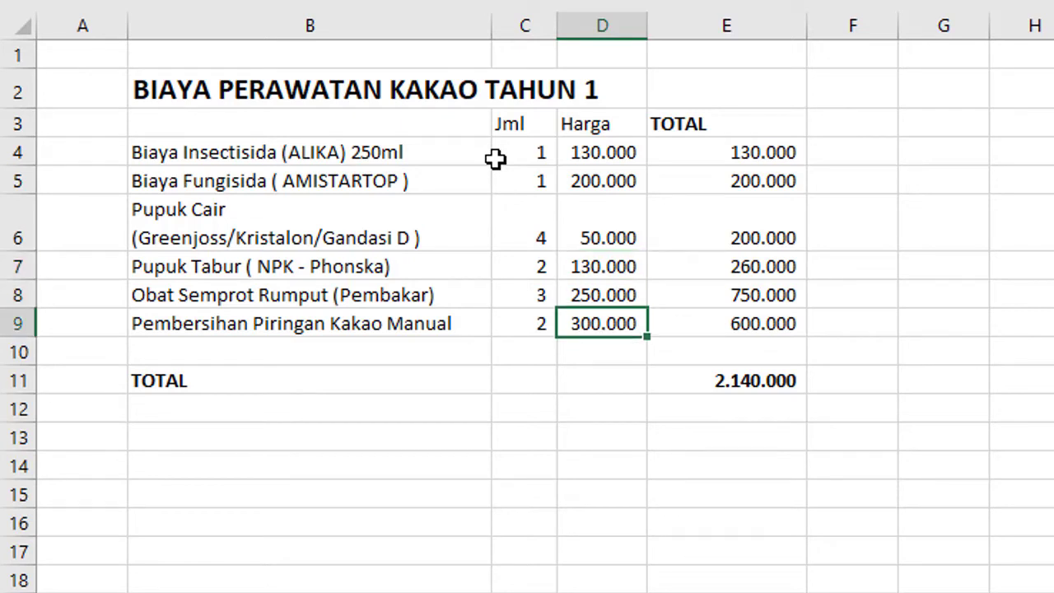
# Compare the Jml quantity and Harga unit price of Pembersihan Piringan Kakao Manual in row 9
pyautogui.press('Left')
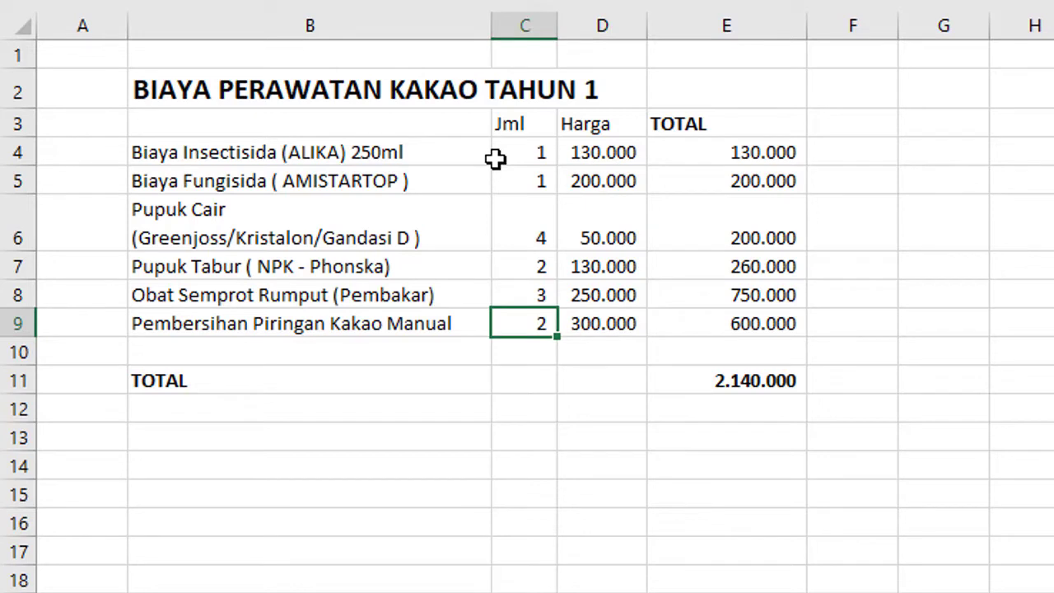
pyautogui.press('Right')
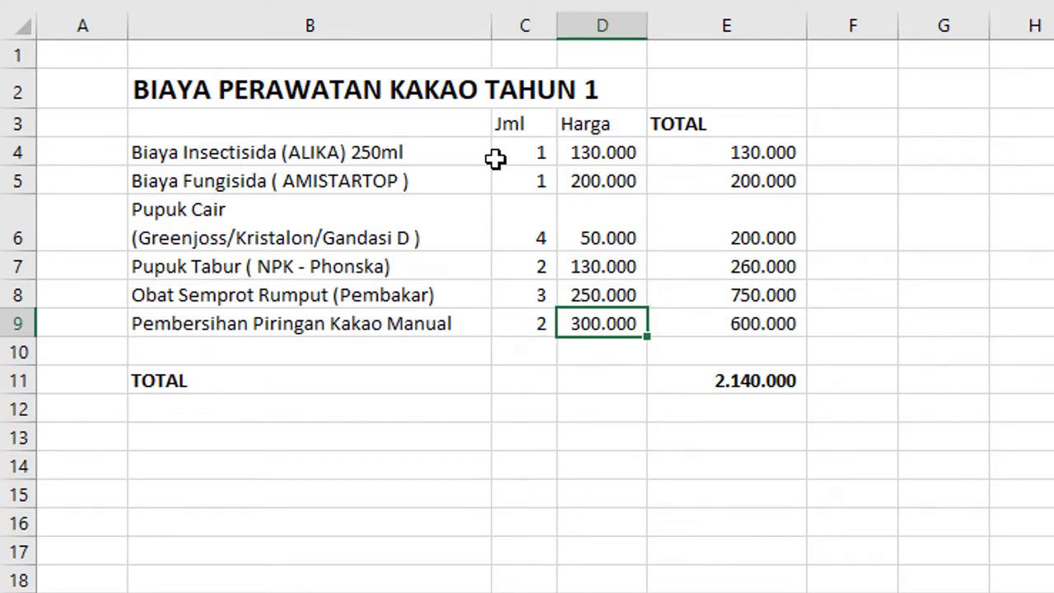
pyautogui.press('Left')
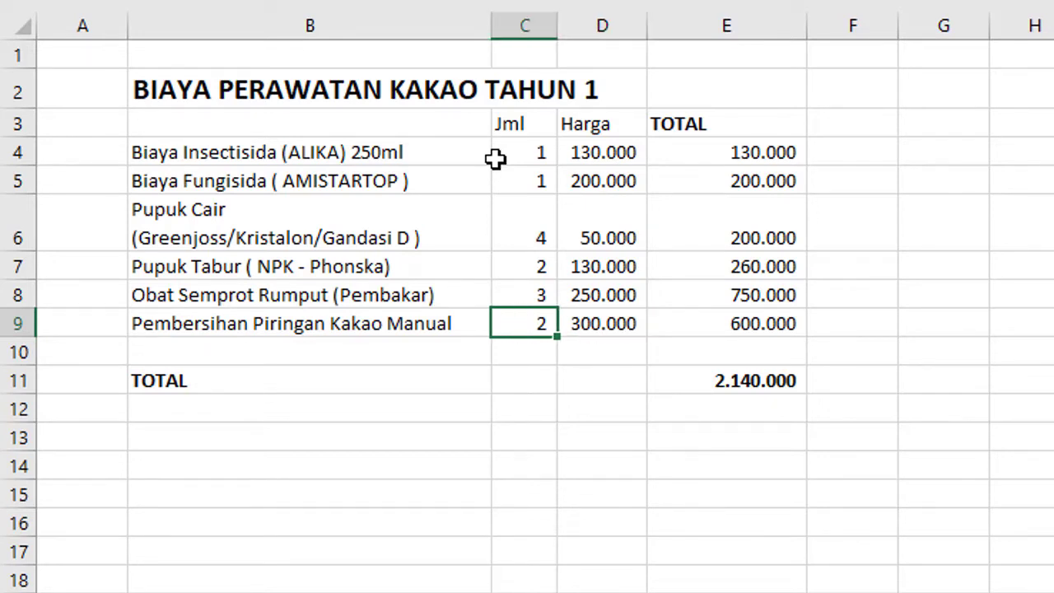
pyautogui.press('Right')
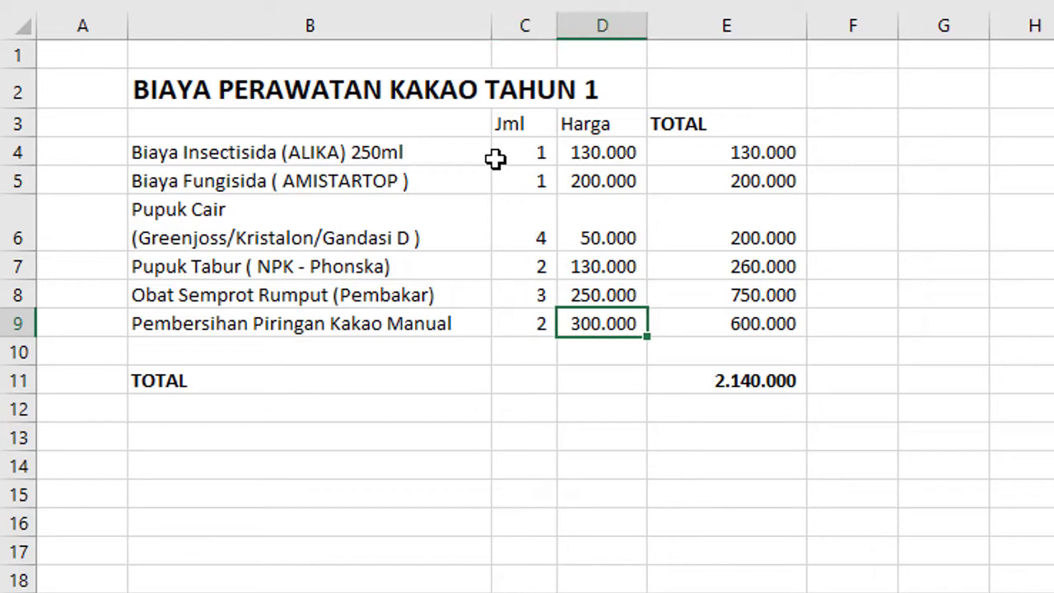
pyautogui.press('Left')
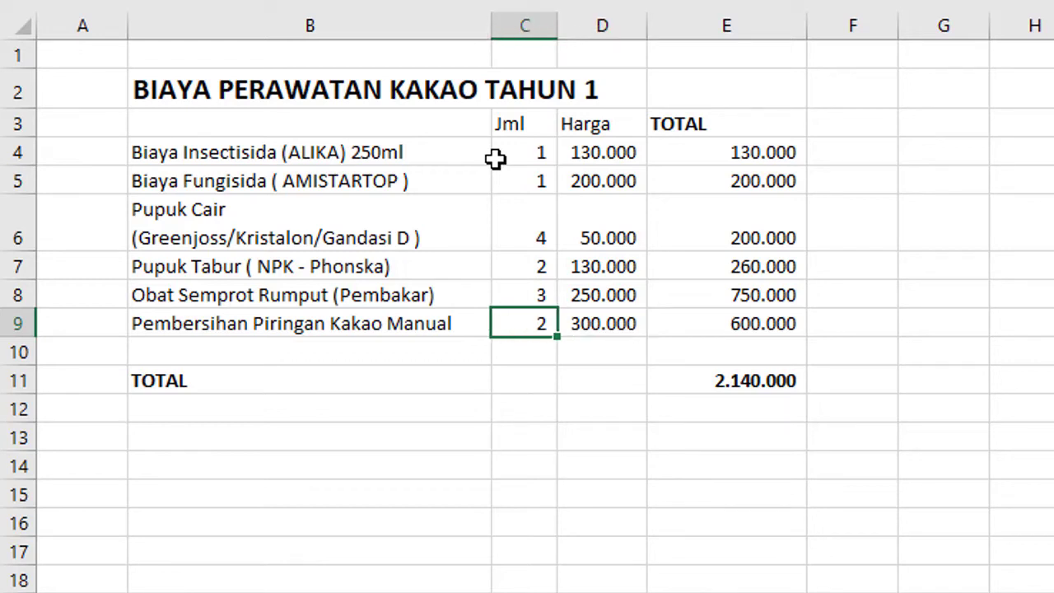
pyautogui.press('Right')
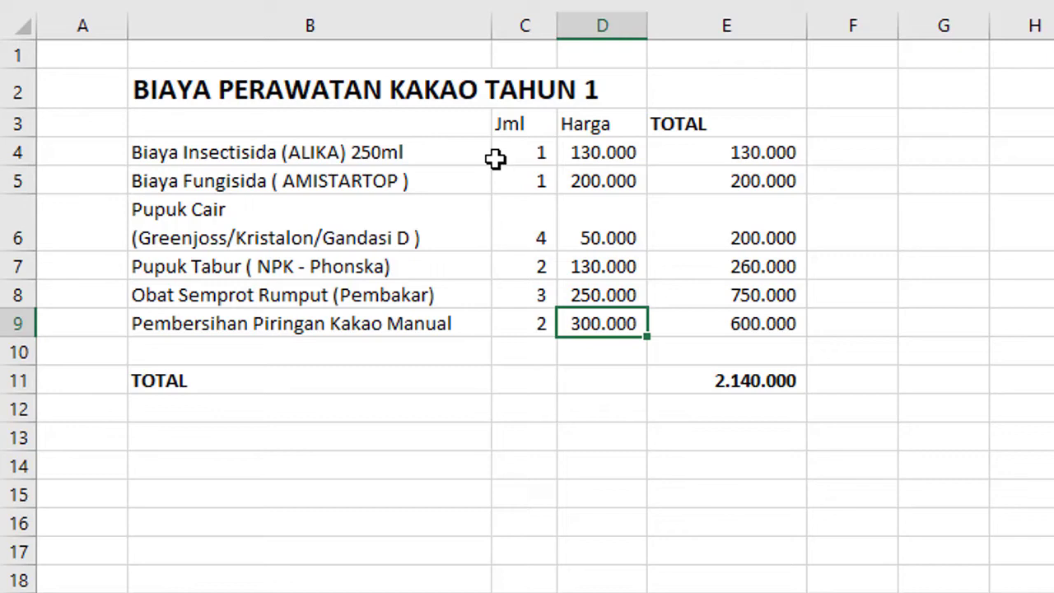
pyautogui.press('Up')
pyautogui.press('Up')
pyautogui.press('Up')
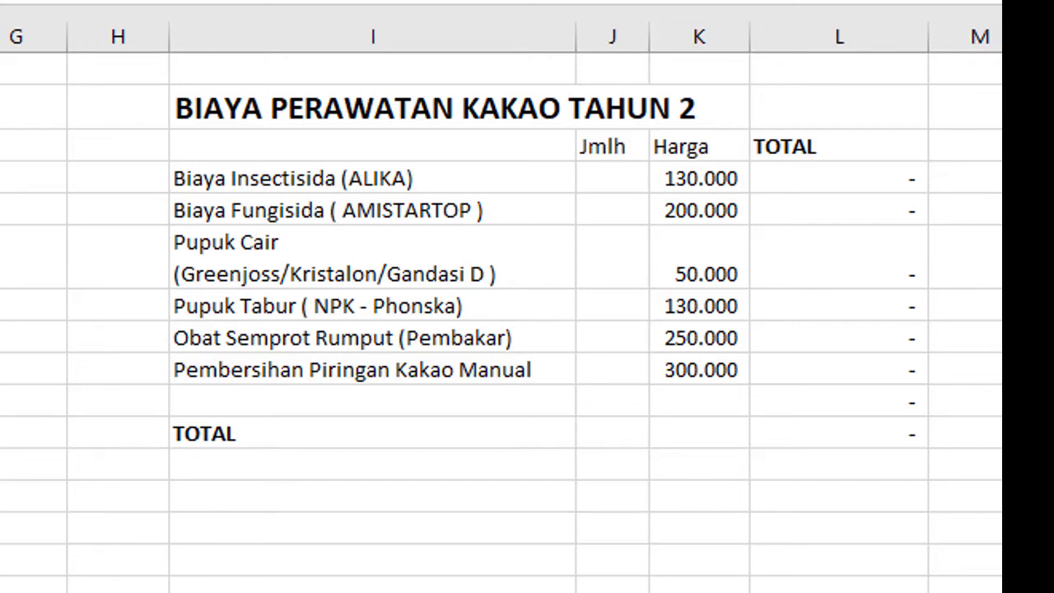
# Enter the year 2 Jmlh quantities: 2 for Biaya Insectisida, 1 for Biaya Fungisida and 6 for Pupuk Cair
pyautogui.click(615, 177)
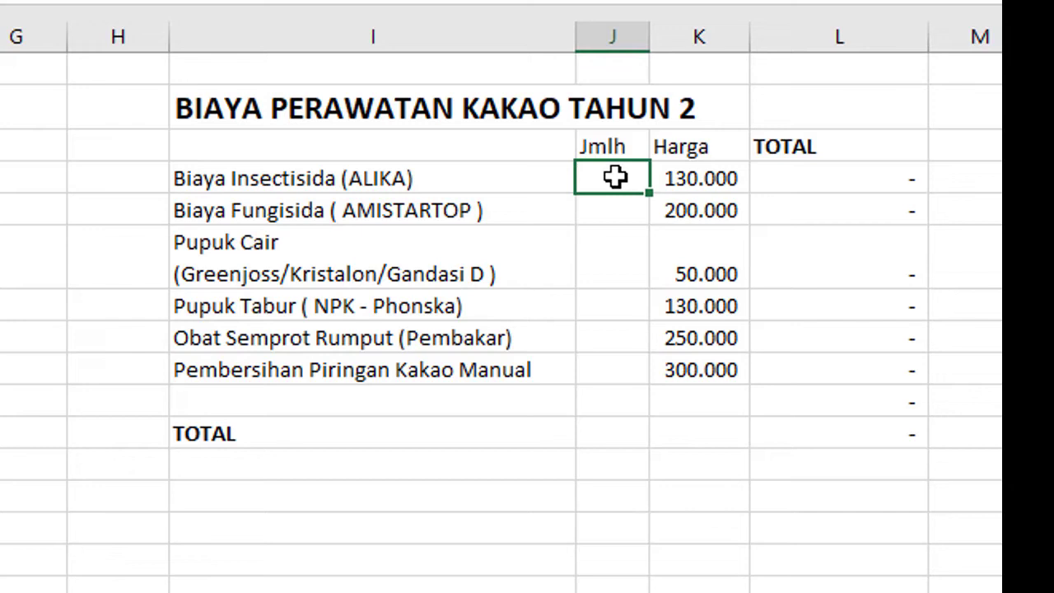
pyautogui.write('2')
pyautogui.press('Return')
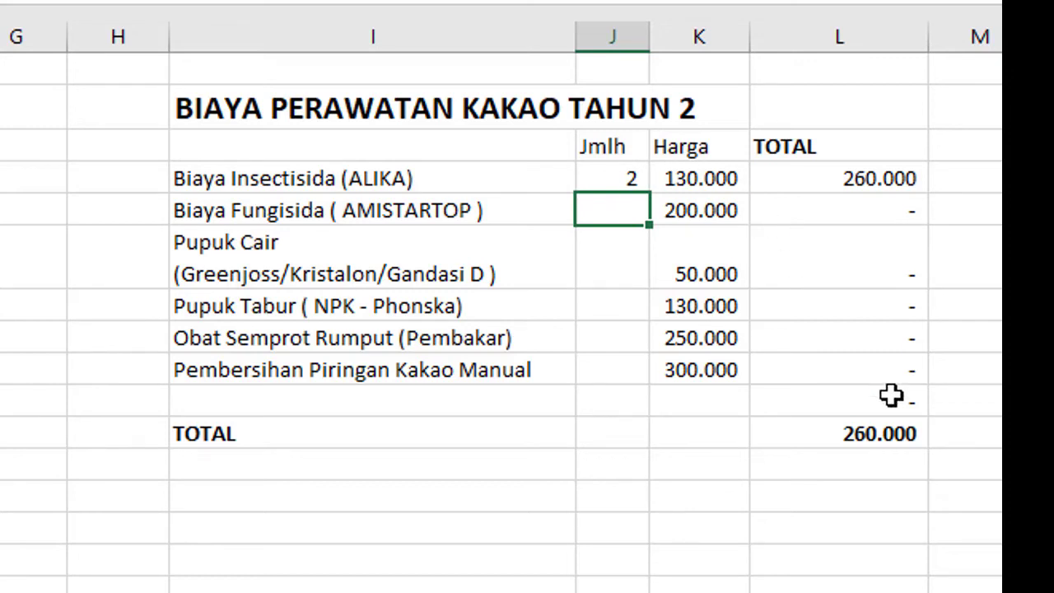
pyautogui.write('1')
pyautogui.press('Return')
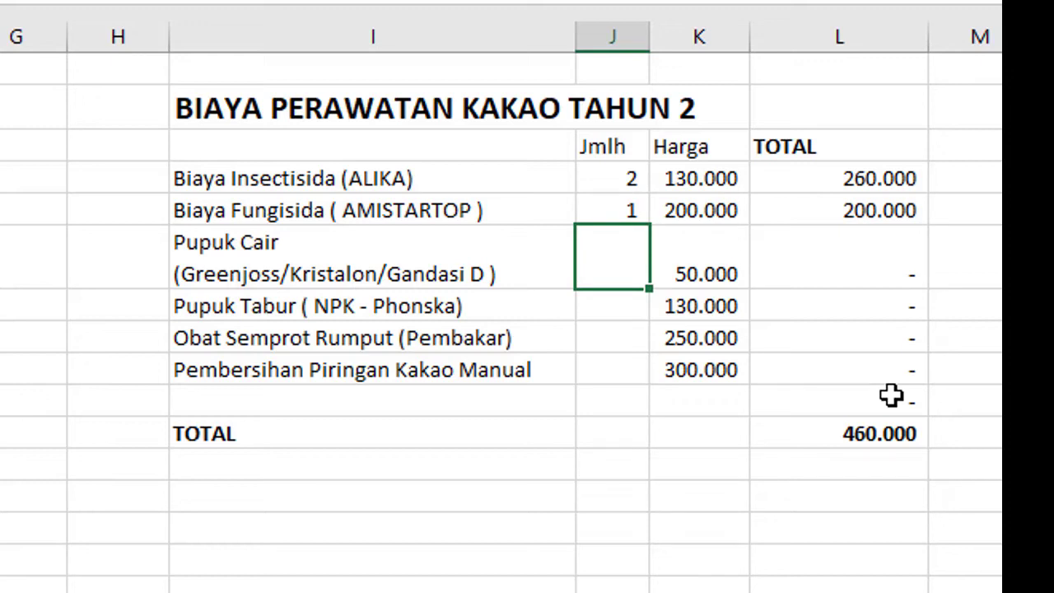
pyautogui.write('6')
pyautogui.press('Return')
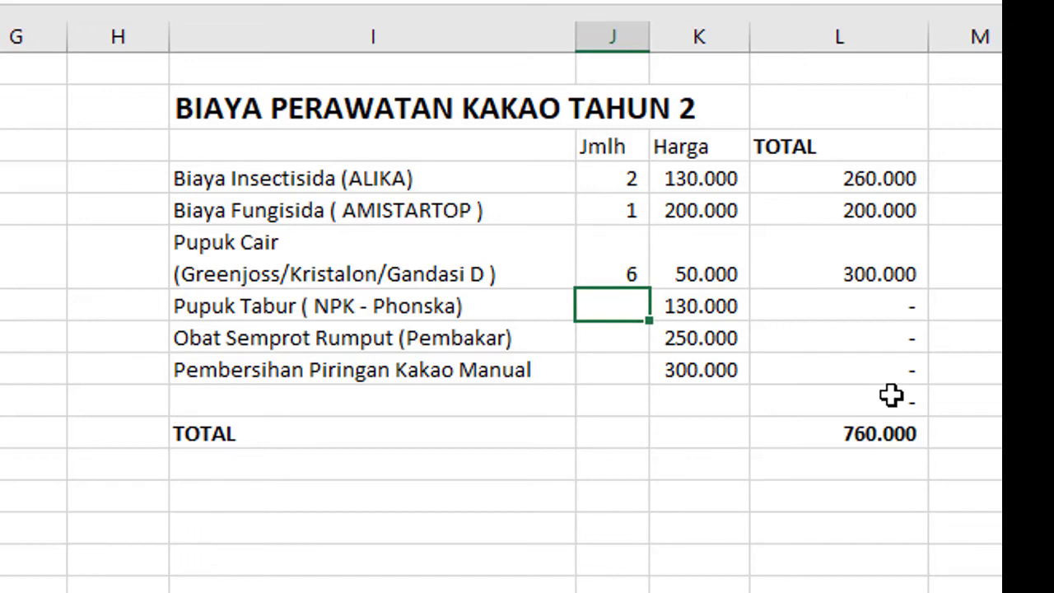
# Enter 4 as the year 2 Jmlh quantity for Pupuk Tabur (NPK - Phonska)
pyautogui.press('Up')
pyautogui.press('Left')
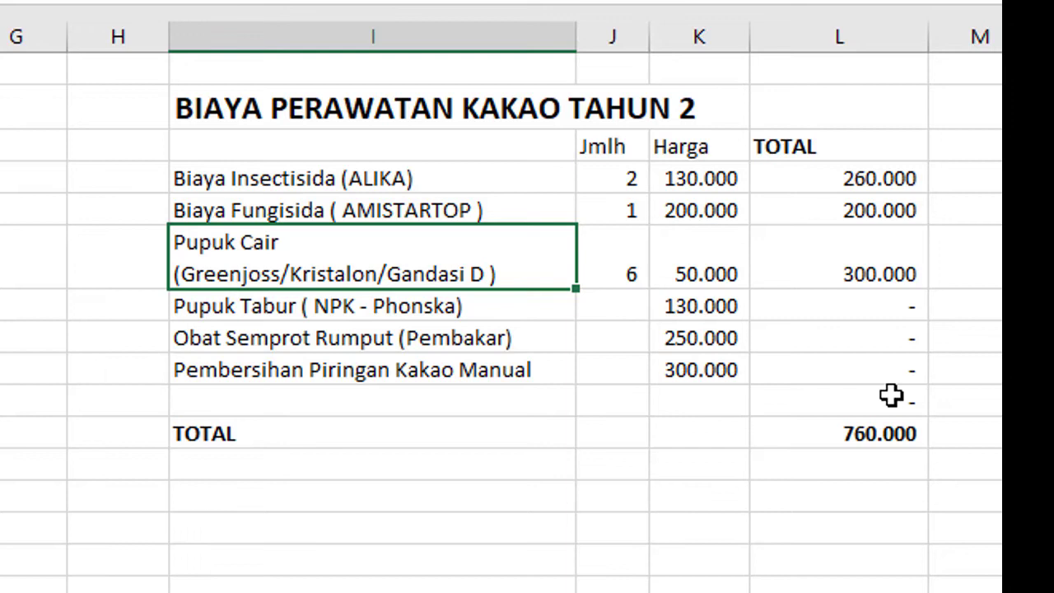
pyautogui.press('Down')
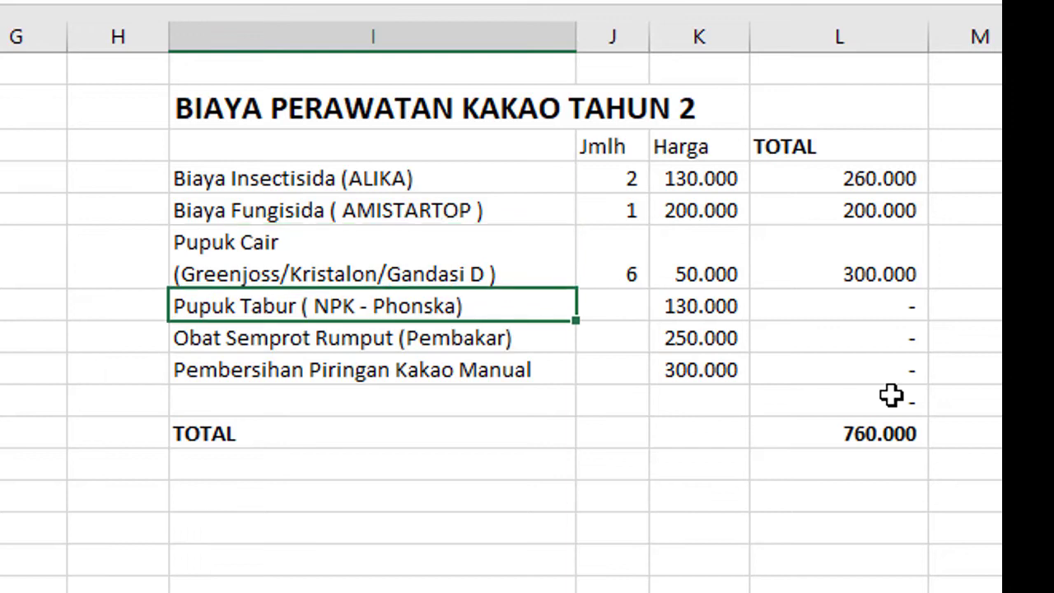
pyautogui.press('Right')
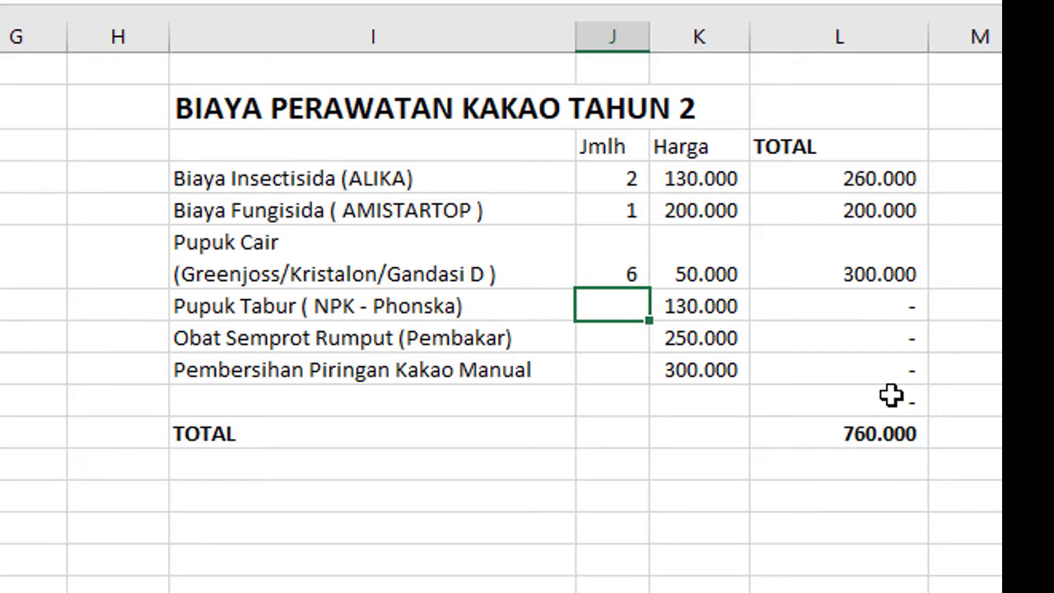
pyautogui.write('4')
pyautogui.press('Return')
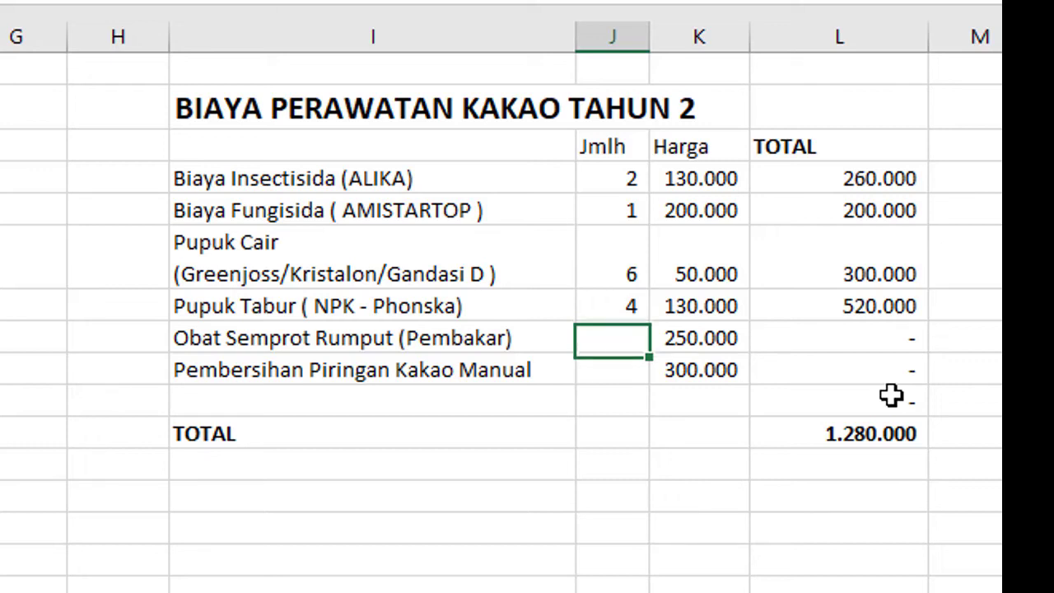
# Enter the year 2 Jmlh quantities 3 for Obat Semprot Rumput and 2 for Pembersihan Piringan Kakao Manual
pyautogui.press('Down')
pyautogui.press('Up')
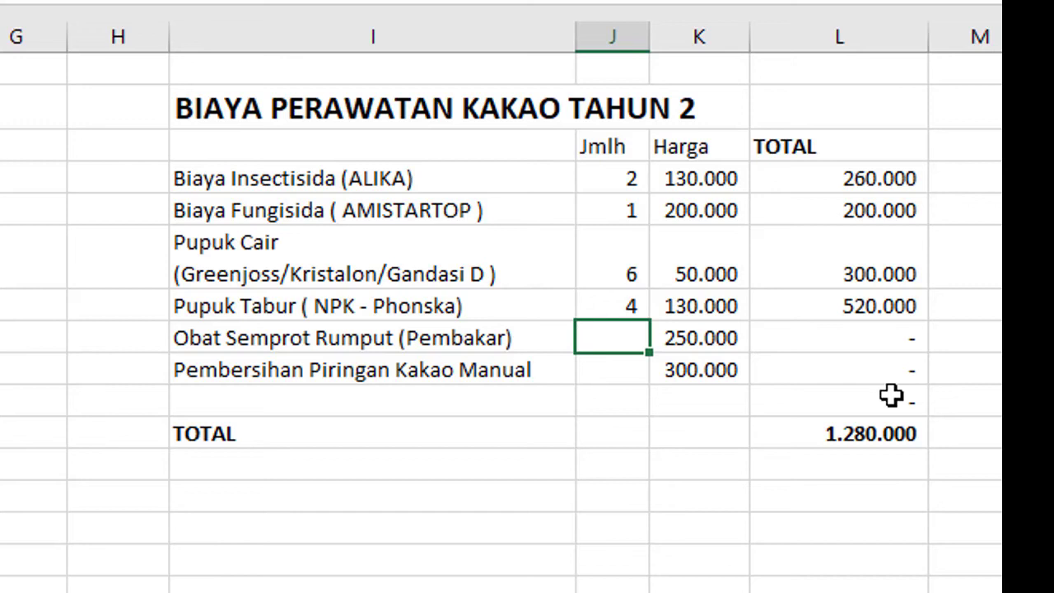
pyautogui.write('3')
pyautogui.press('Return')
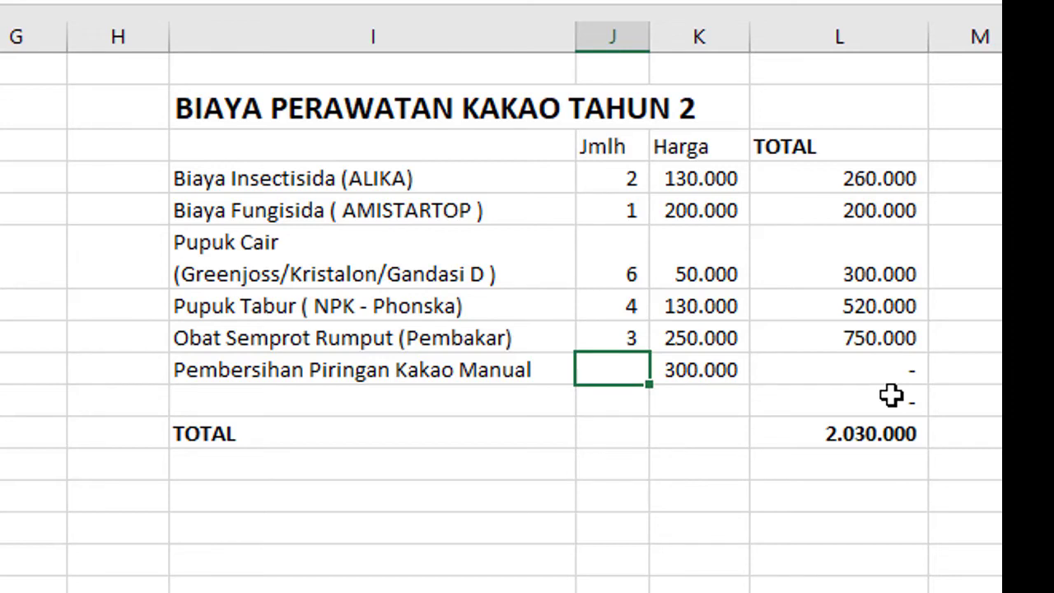
pyautogui.write('2')
pyautogui.press('Return')
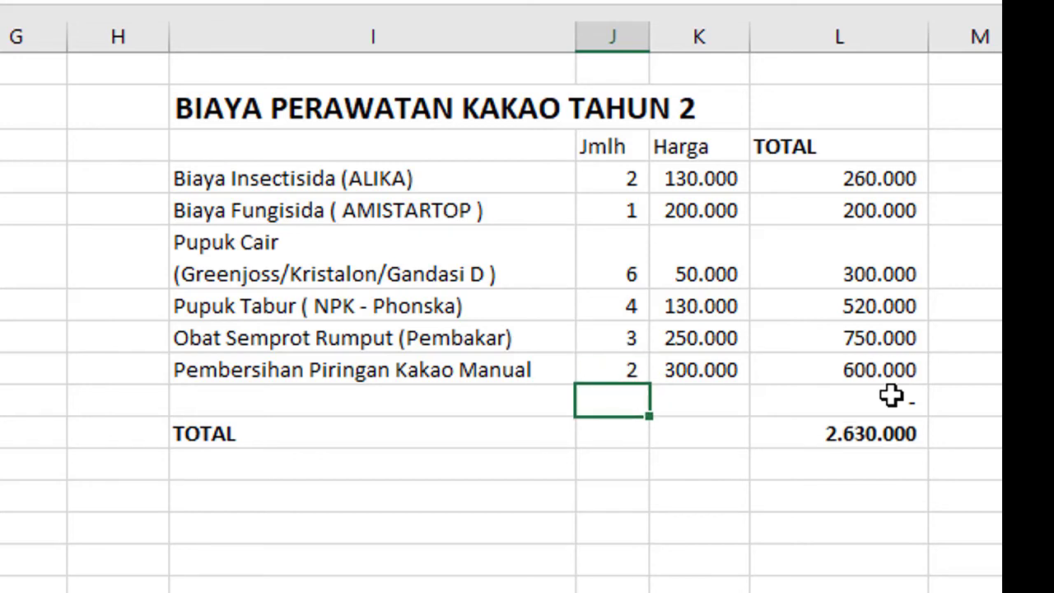
# Enter the label TOTAL in cell F15, below and between the two yearly cost tables
pyautogui.click(2, 436)
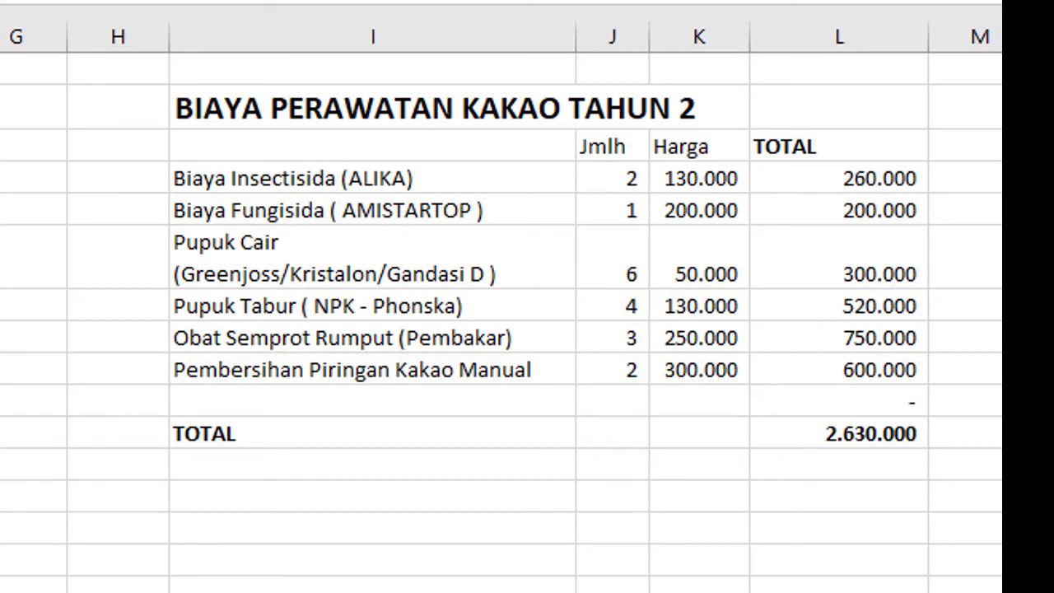
pyautogui.click(862, 433)
pyautogui.click(291, 465)
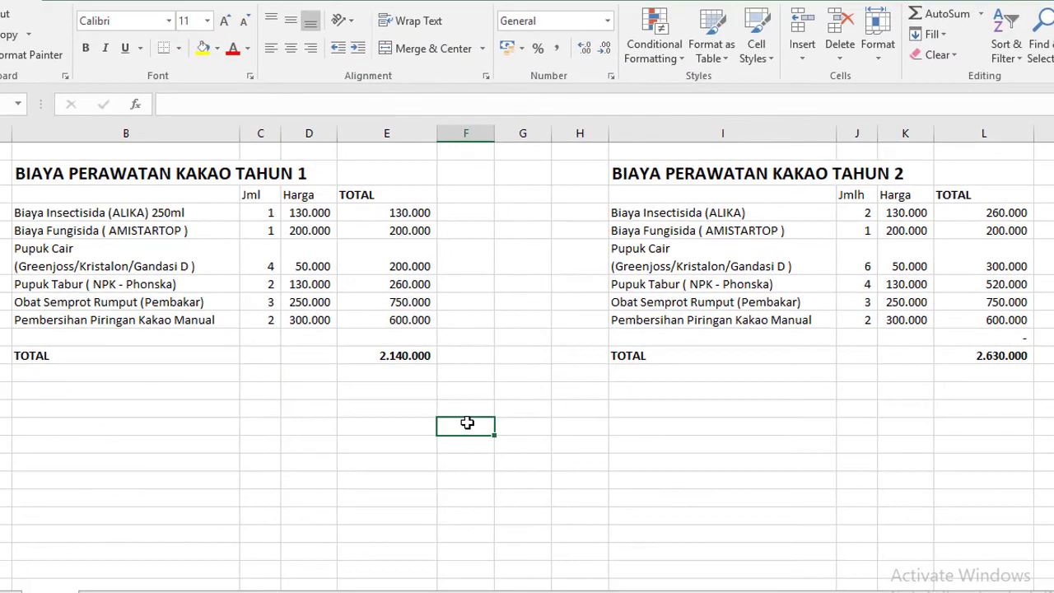
pyautogui.write('TOTAL')
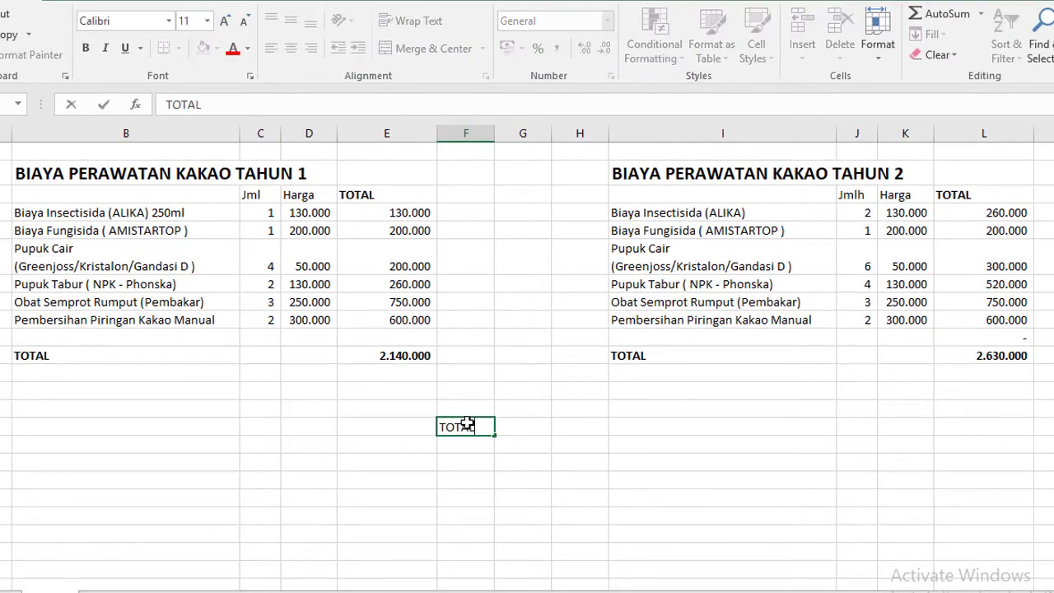
pyautogui.press('Tab')
# Add the year 1 and year 2 totals in cell G15 with the formula =E11+L11 and make the result bold
pyautogui.click(396, 359)
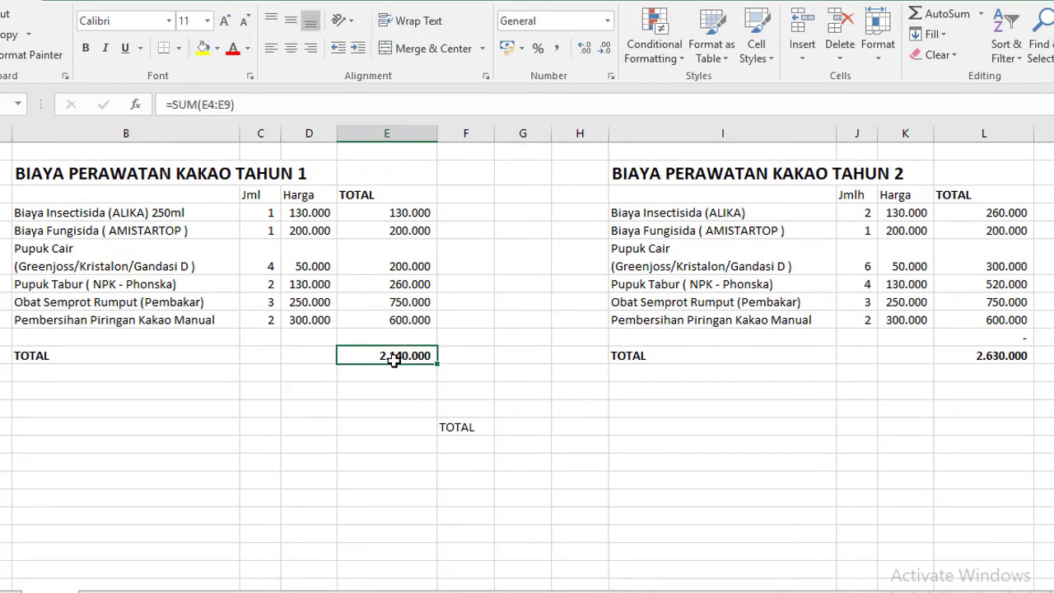
pyautogui.click(512, 428)
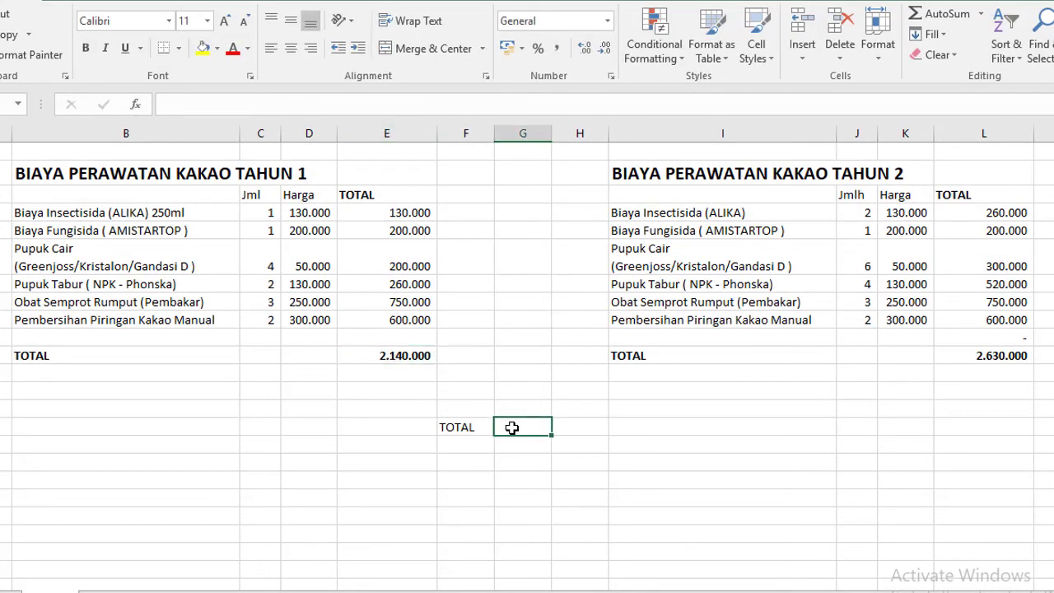
pyautogui.write('=')
pyautogui.click(409, 357)
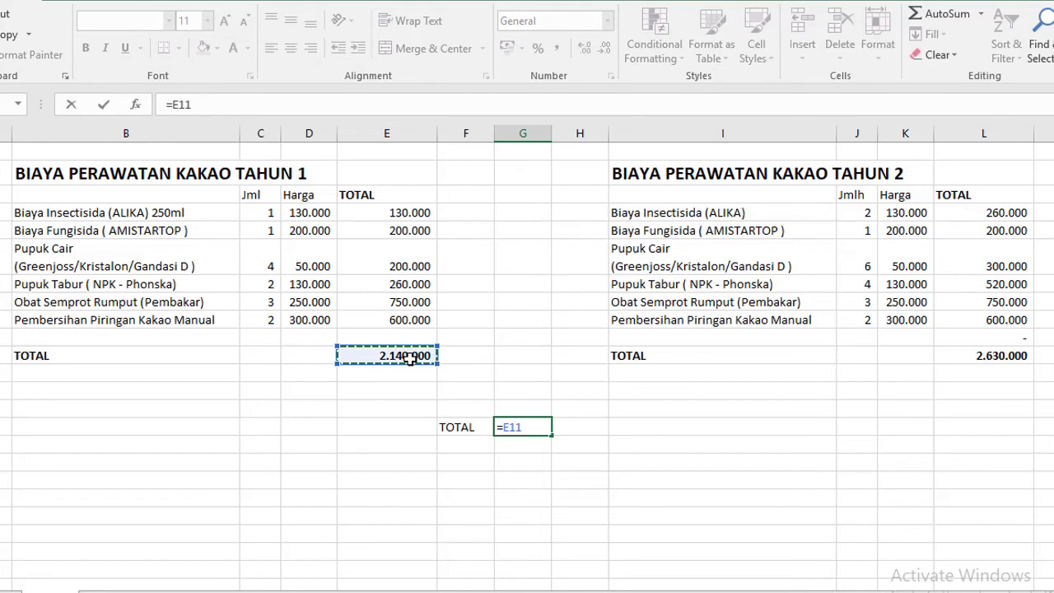
pyautogui.write('+')
pyautogui.click(1014, 356)
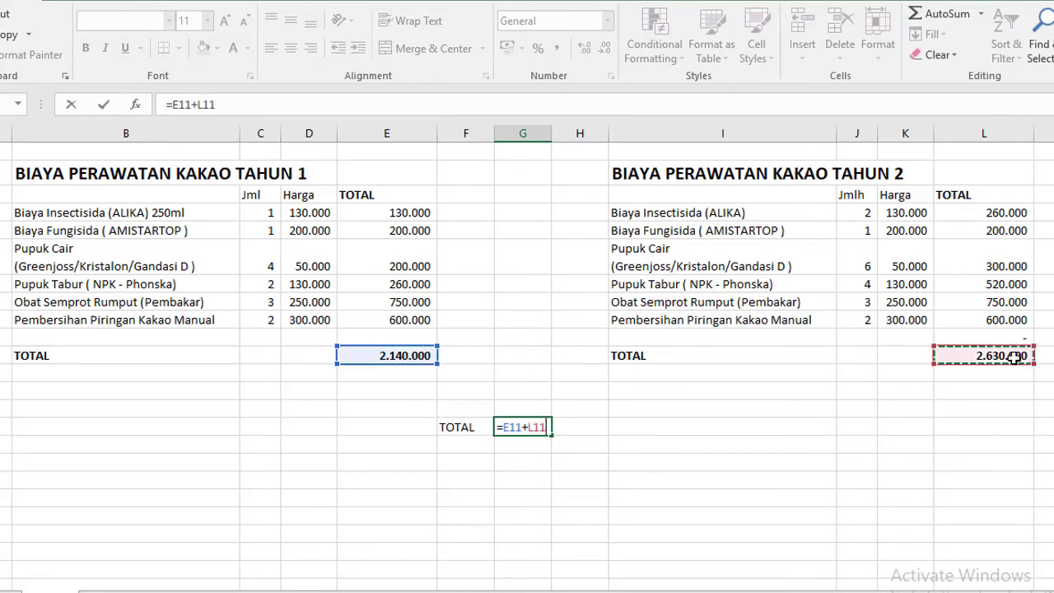
pyautogui.press('Return')
pyautogui.press('Up')
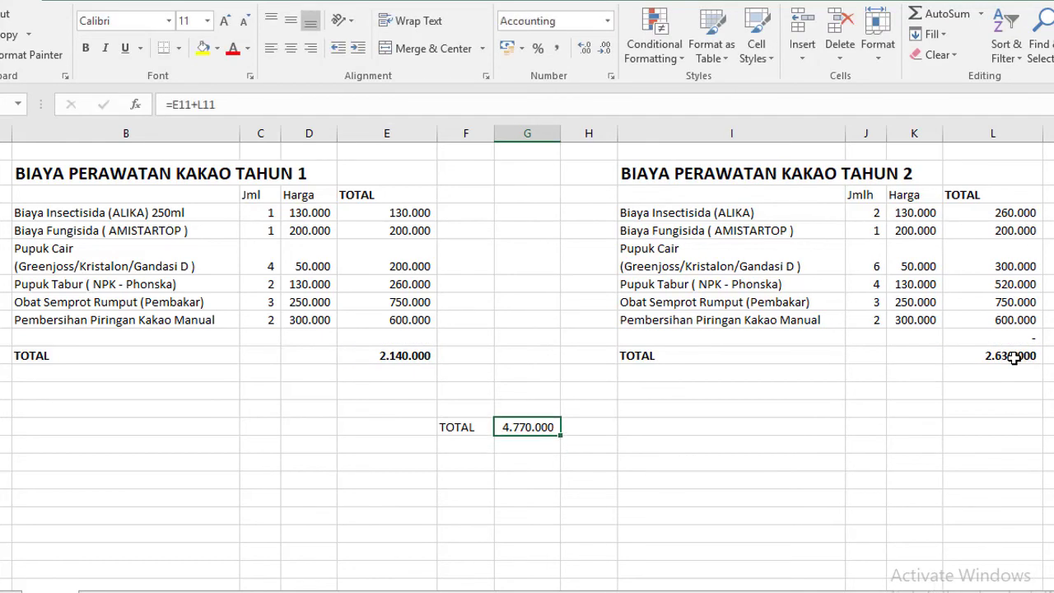
pyautogui.hotkey('ctrl', 'b')
pyautogui.press('Down')
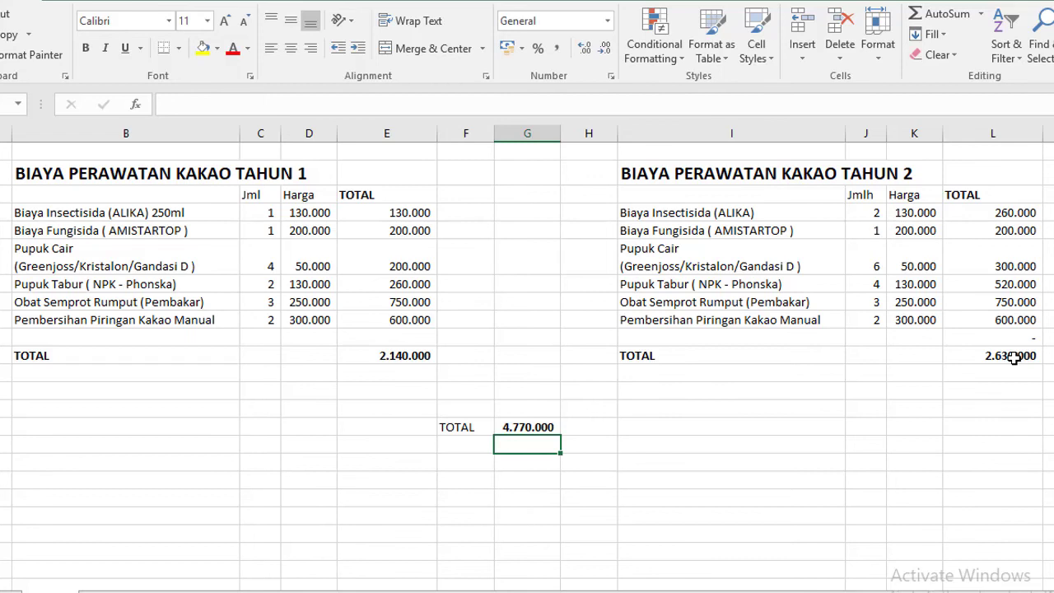
# Look over the titles of the year 1 and year 2 tables and the combined total in cell G15
pyautogui.click(295, 175)
pyautogui.click(810, 171)
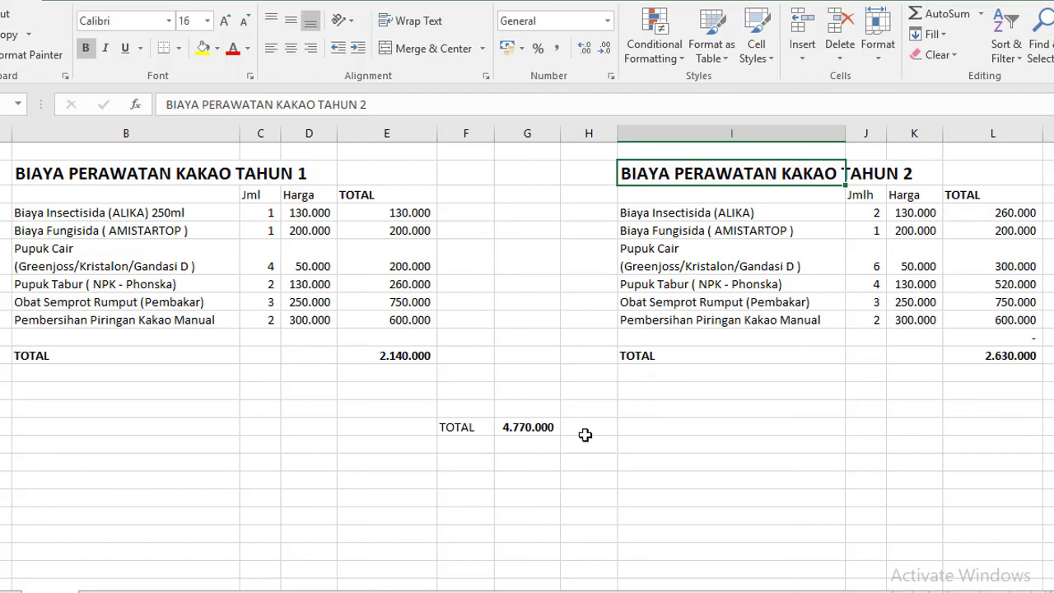
pyautogui.click(540, 427)
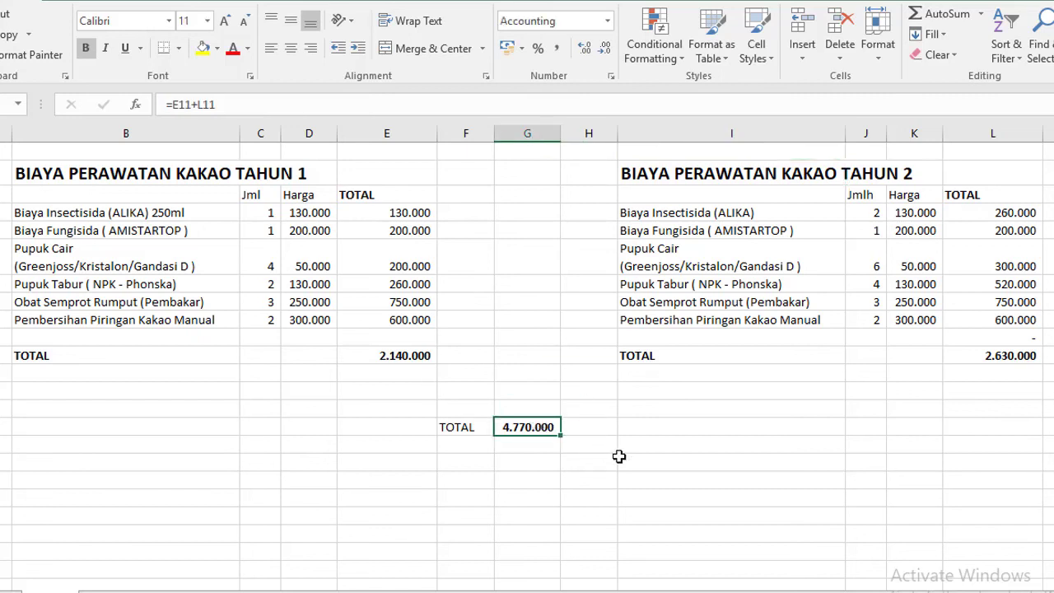